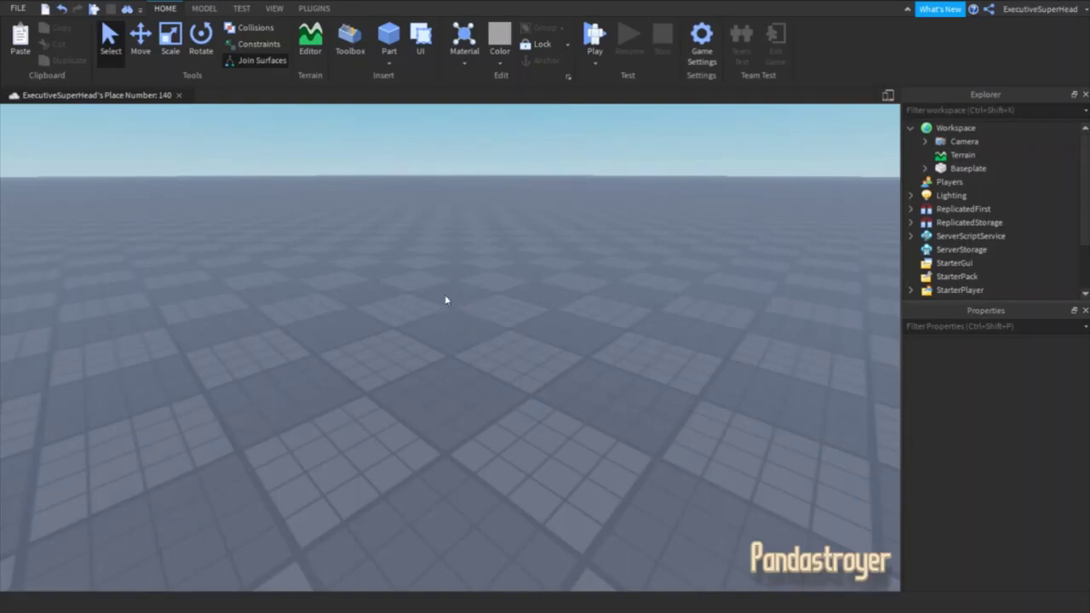
# - Stretch the grey test block upward into a tall column with the Scale tool
pyautogui.click(394, 30)
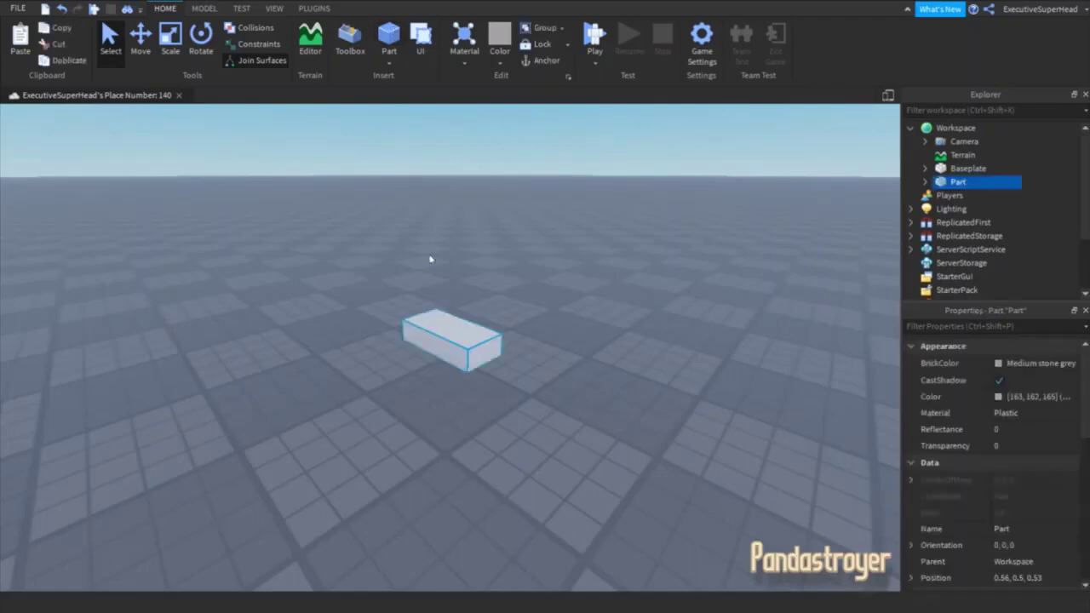
pyautogui.moveTo(430, 256); pyautogui.dragTo(385, 358, button='right')
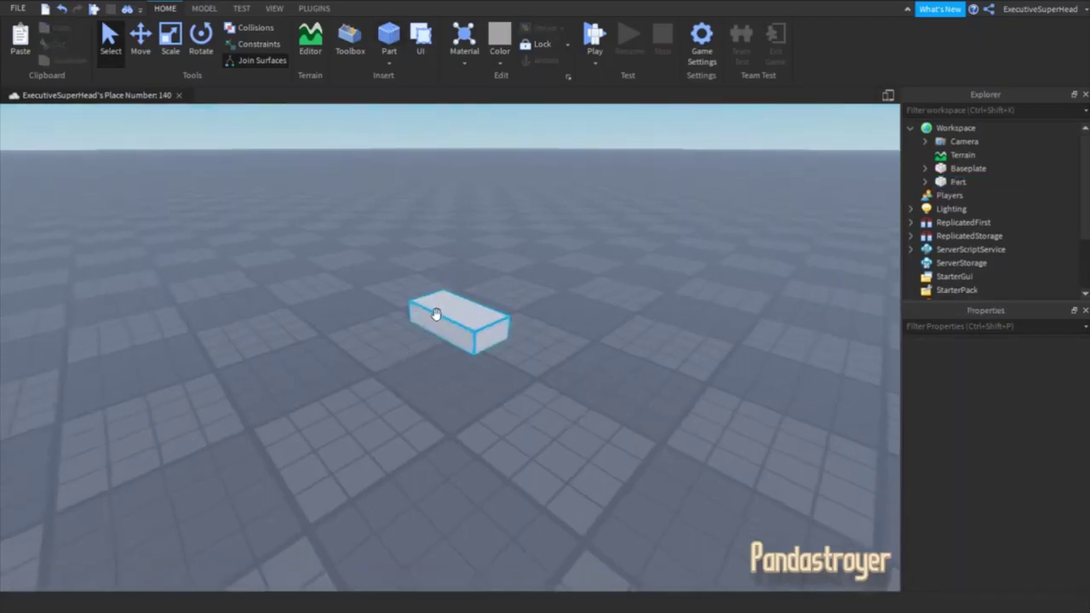
pyautogui.click(168, 42)
pyautogui.click(466, 319)
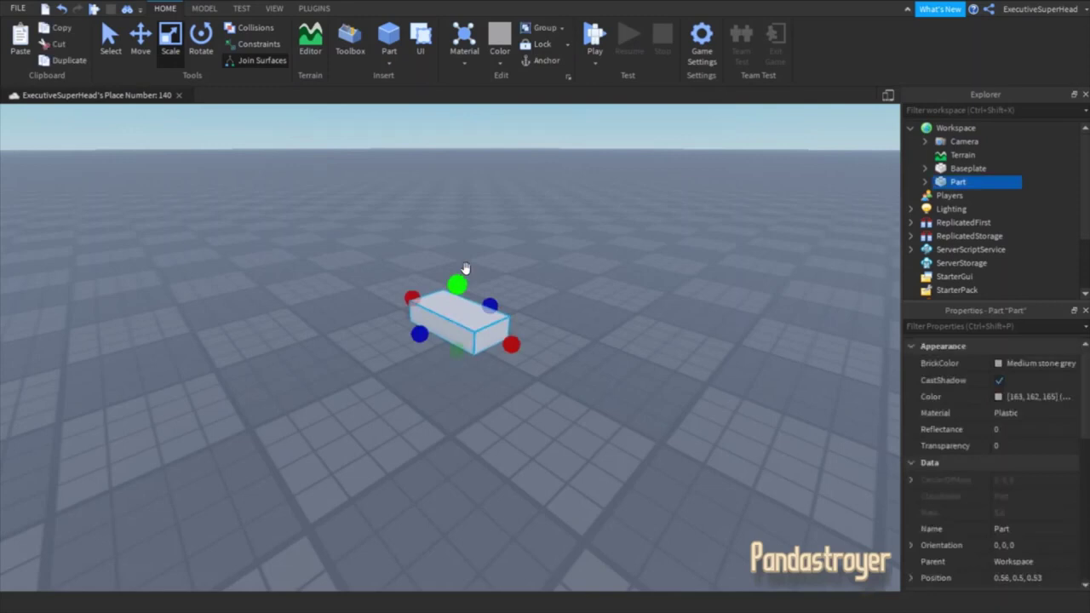
pyautogui.moveTo(458, 272); pyautogui.dragTo(438, 78)
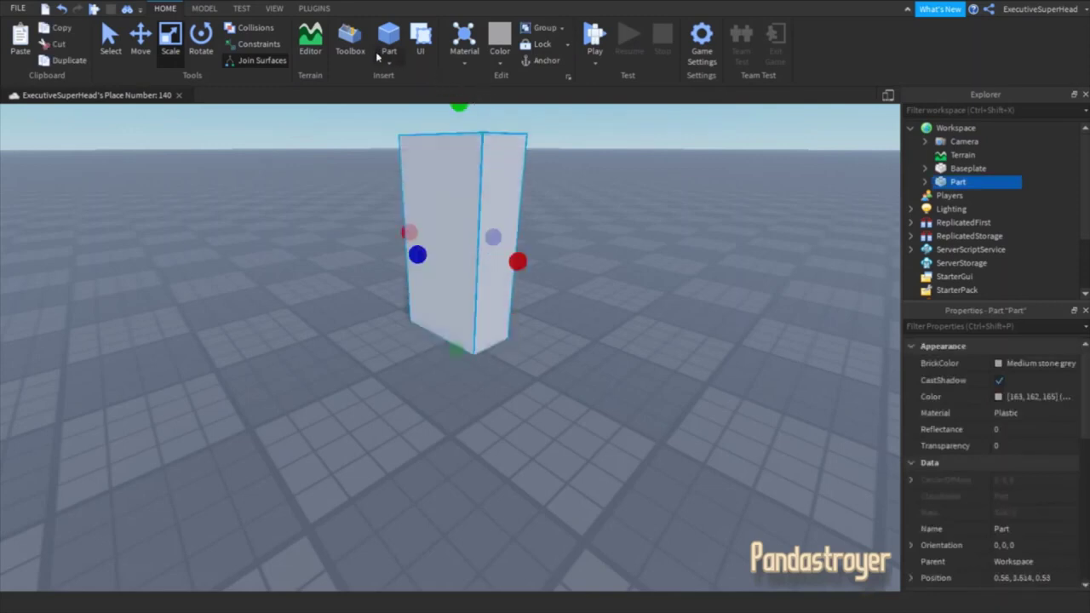
# - Add a second block part, drop it to the ground and stretch it taller
pyautogui.click(388, 49)
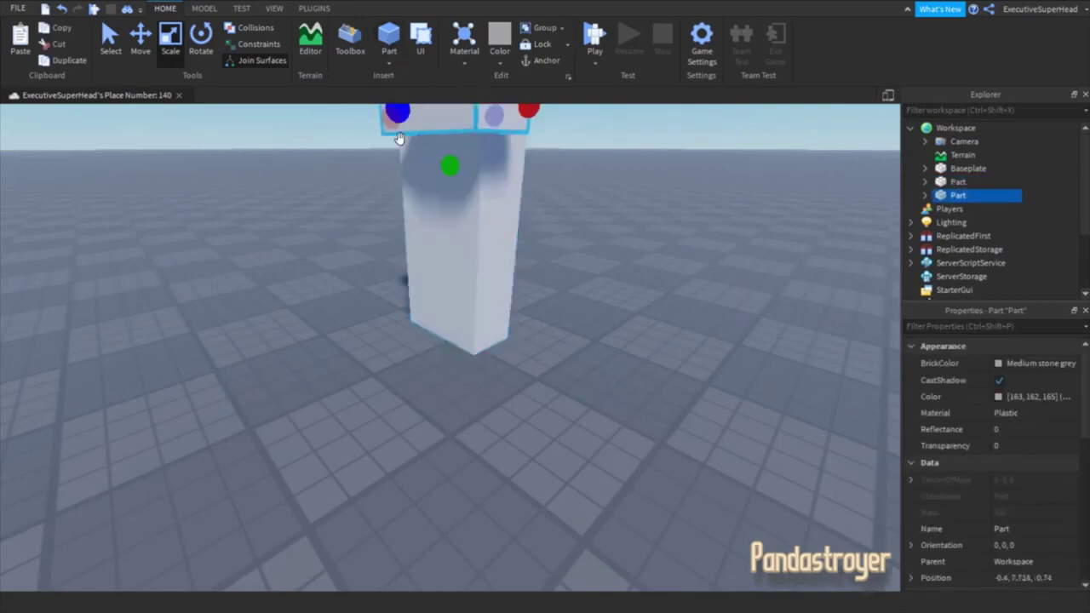
pyautogui.moveTo(446, 134)
pyautogui.mouseDown()
pyautogui.moveTo(455, 352)
pyautogui.moveTo(430, 362)
pyautogui.mouseUp()
pyautogui.moveTo(439, 294); pyautogui.dragTo(437, 158)
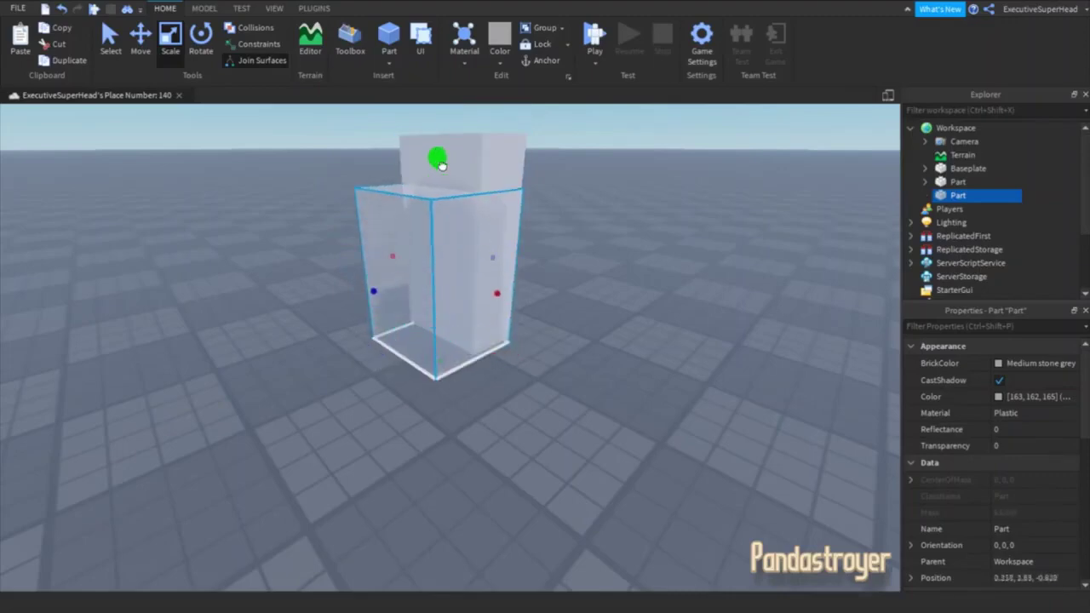
pyautogui.click(321, 190)
# - Slide the shorter block sideways with the Move tool, then box-select both test blocks
pyautogui.moveTo(320, 191); pyautogui.dragTo(366, 244, button='right')
pyautogui.click(372, 244)
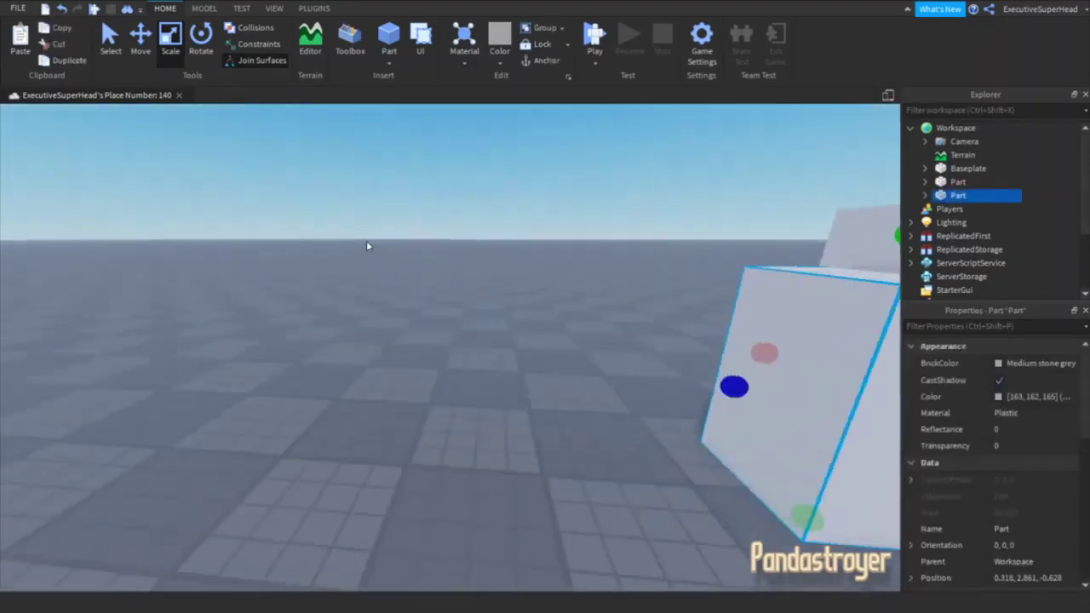
pyautogui.moveTo(633, 378); pyautogui.dragTo(608, 353, button='right')
pyautogui.moveTo(558, 311); pyautogui.dragTo(546, 273, button='right')
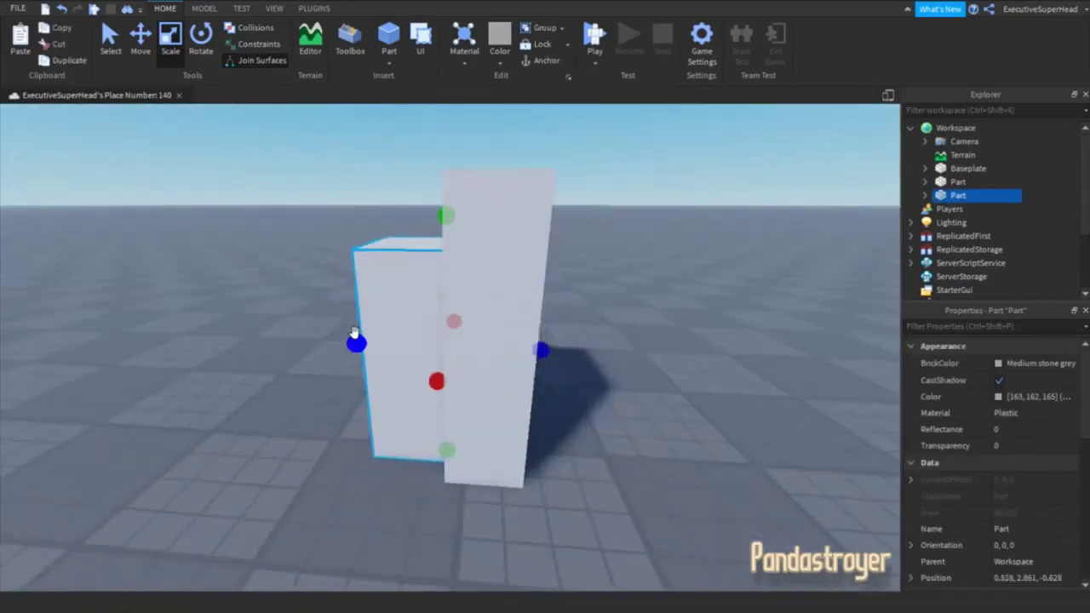
pyautogui.click(140, 38)
pyautogui.moveTo(335, 342)
pyautogui.mouseDown()
pyautogui.moveTo(426, 341)
pyautogui.moveTo(294, 344)
pyautogui.mouseUp()
pyautogui.click(248, 184)
pyautogui.scroll(-5, 249, 179)
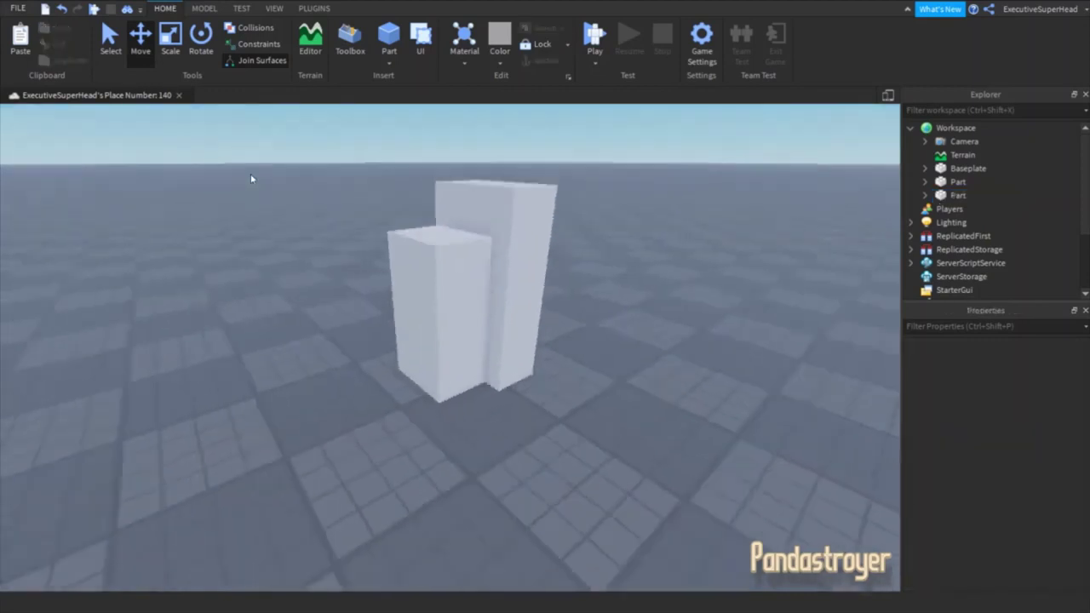
pyautogui.moveTo(372, 214); pyautogui.dragTo(551, 426)
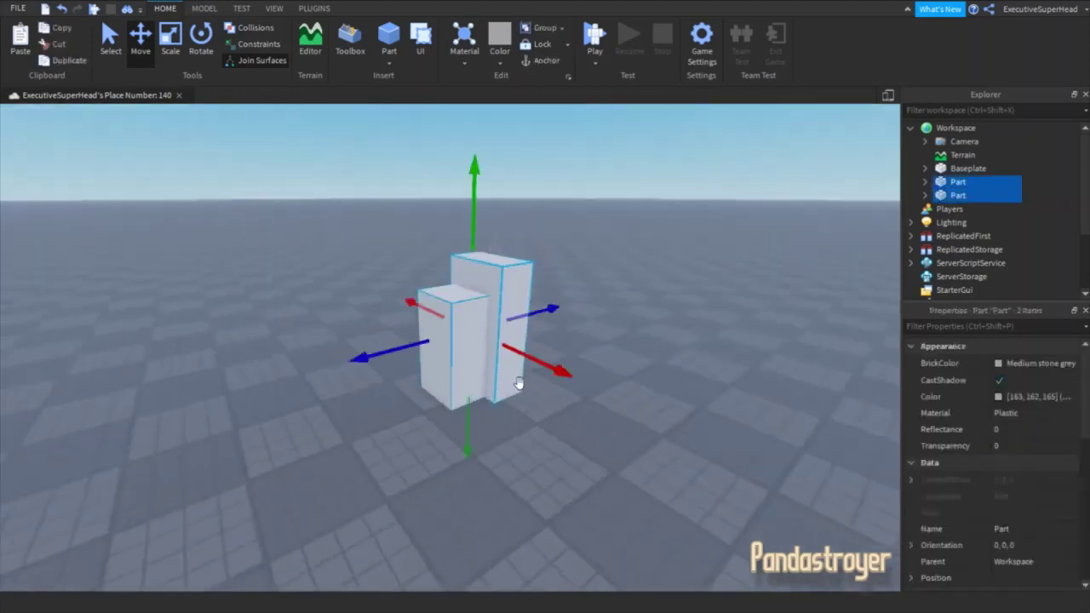
# - Delete the test blocks and paste the Crate onto the empty baseplate
pyautogui.press('Delete')
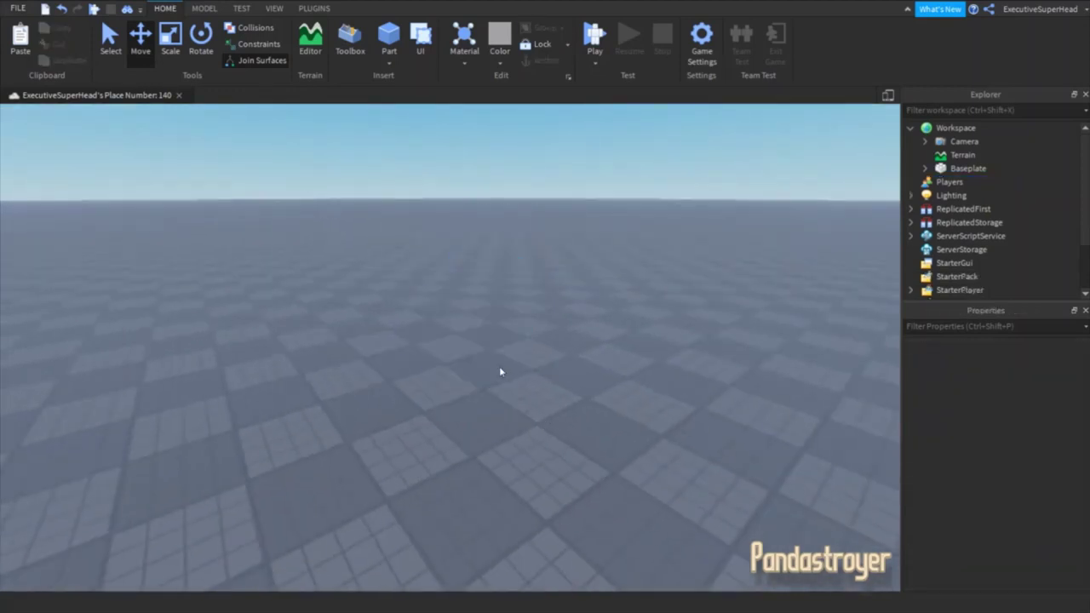
pyautogui.rightClick(455, 377)
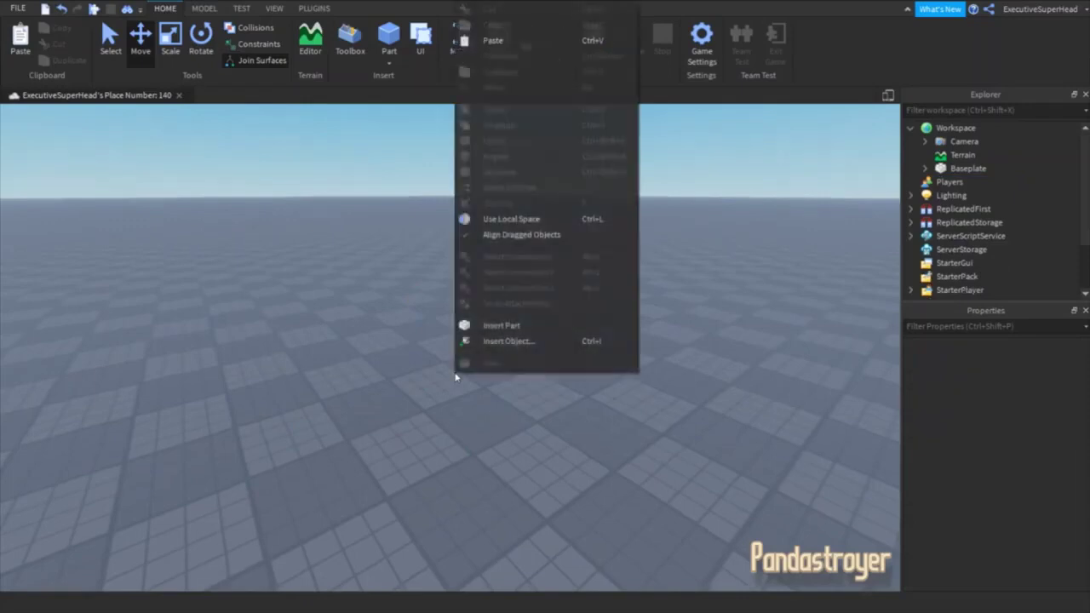
pyautogui.click(487, 41)
# - Zoom and orbit the view to inspect the pasted crate
pyautogui.click(324, 312)
pyautogui.scroll(-5, 324, 313)
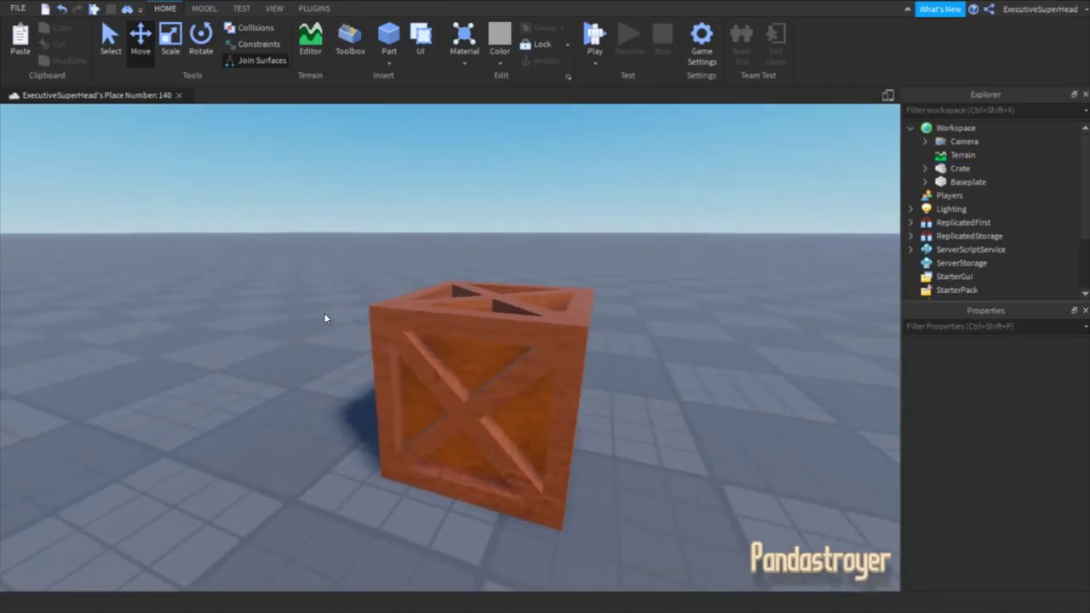
pyautogui.scroll(-3, 323, 312)
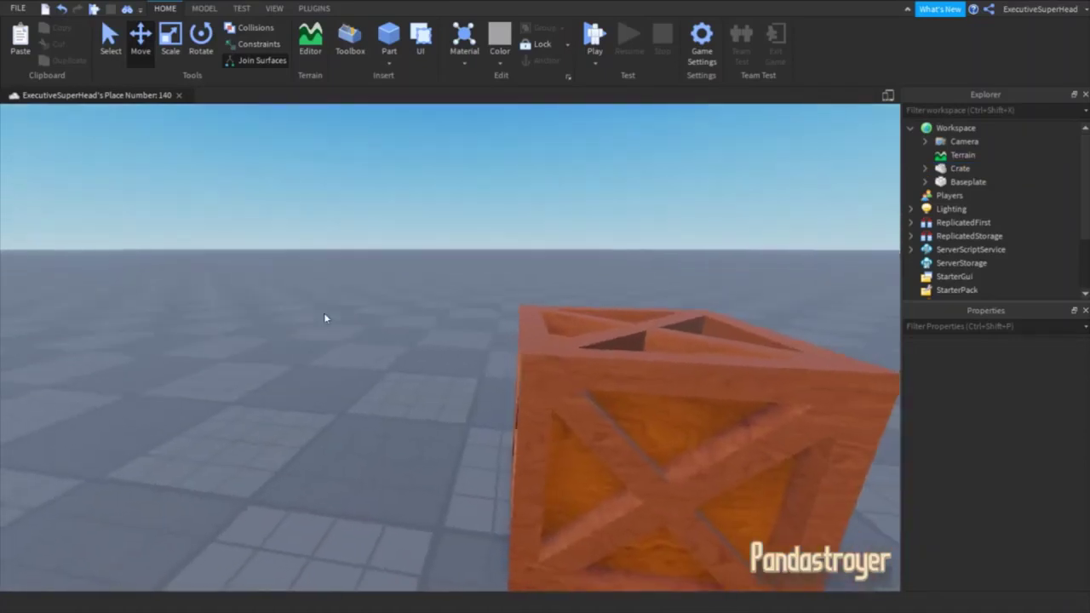
pyautogui.scroll(3, 323, 312)
pyautogui.moveTo(323, 312); pyautogui.dragTo(323, 312, button='right')
pyautogui.scroll(3, 324, 312)
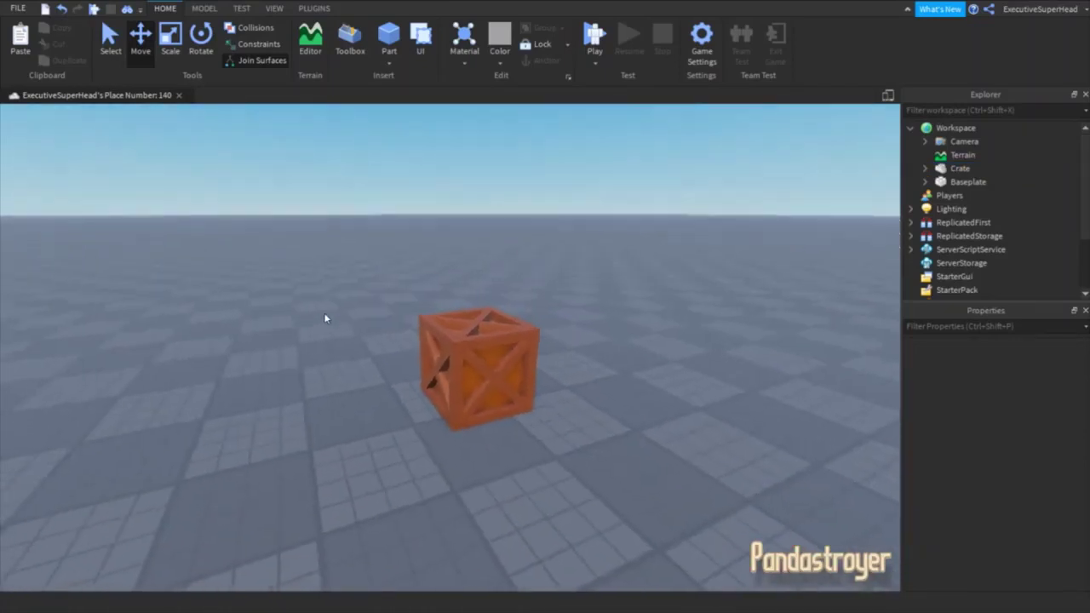
pyautogui.scroll(-4, 324, 312)
pyautogui.scroll(-3, 324, 317)
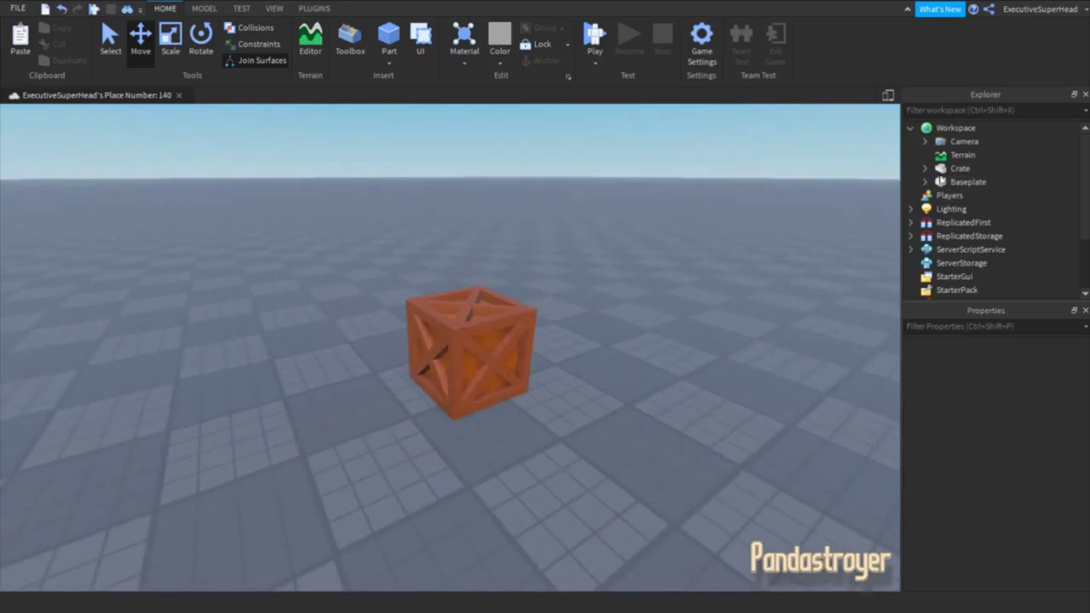
# - Insert a Script and a Sound into the Crate from the Explorer add list
pyautogui.moveTo(960, 168)
pyautogui.click(979, 169)
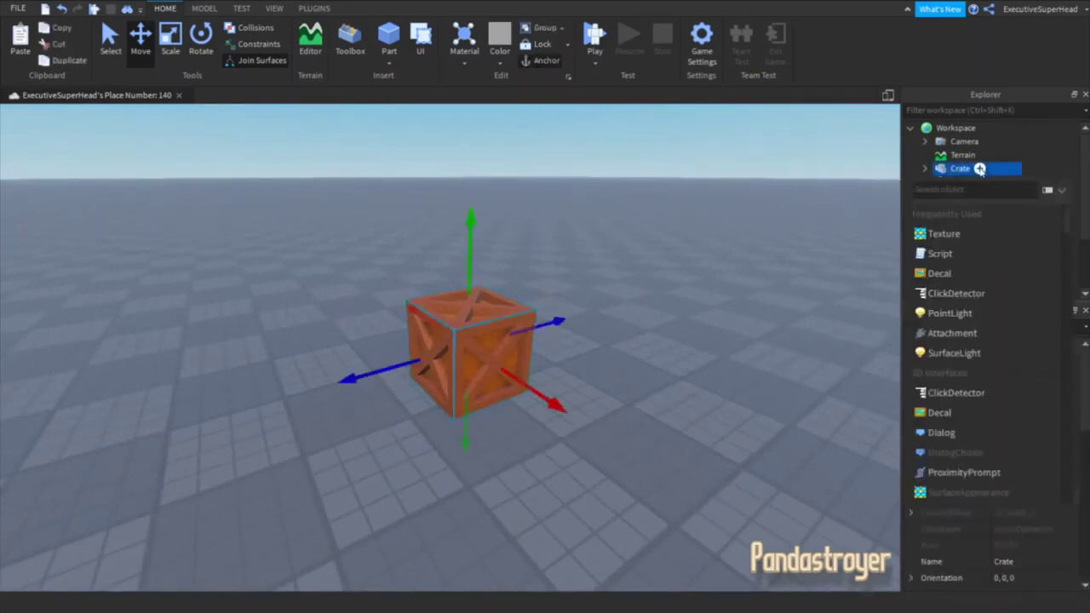
pyautogui.click(926, 256)
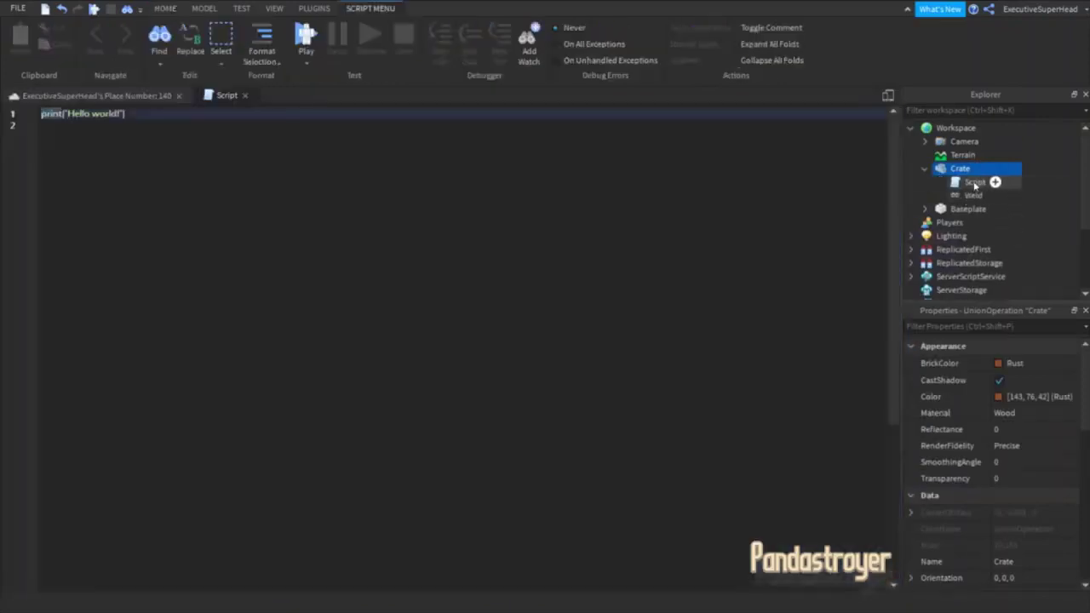
pyautogui.click(979, 169)
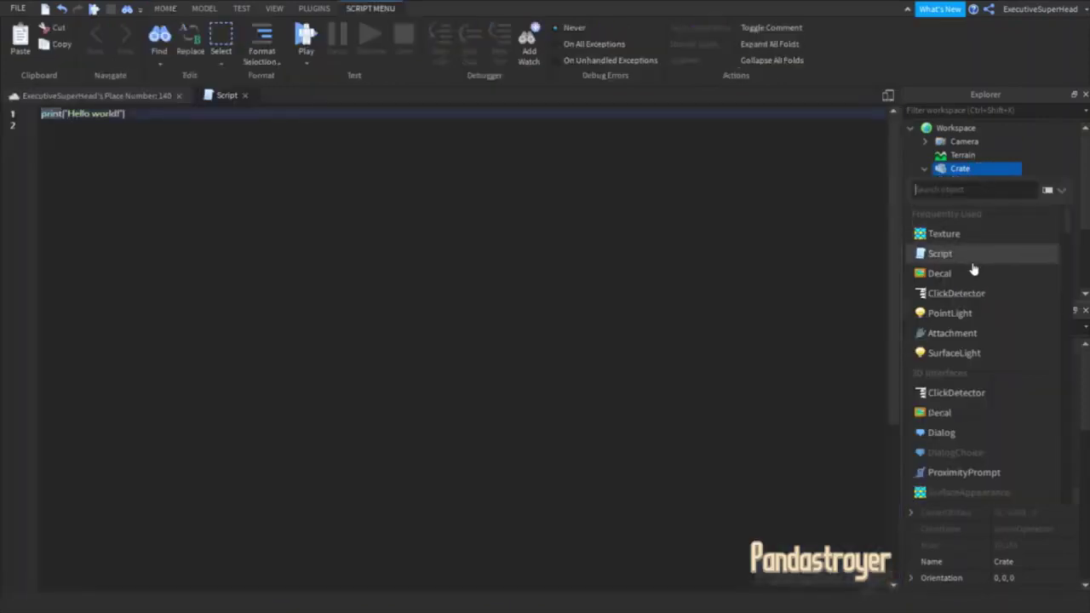
pyautogui.write('sound')
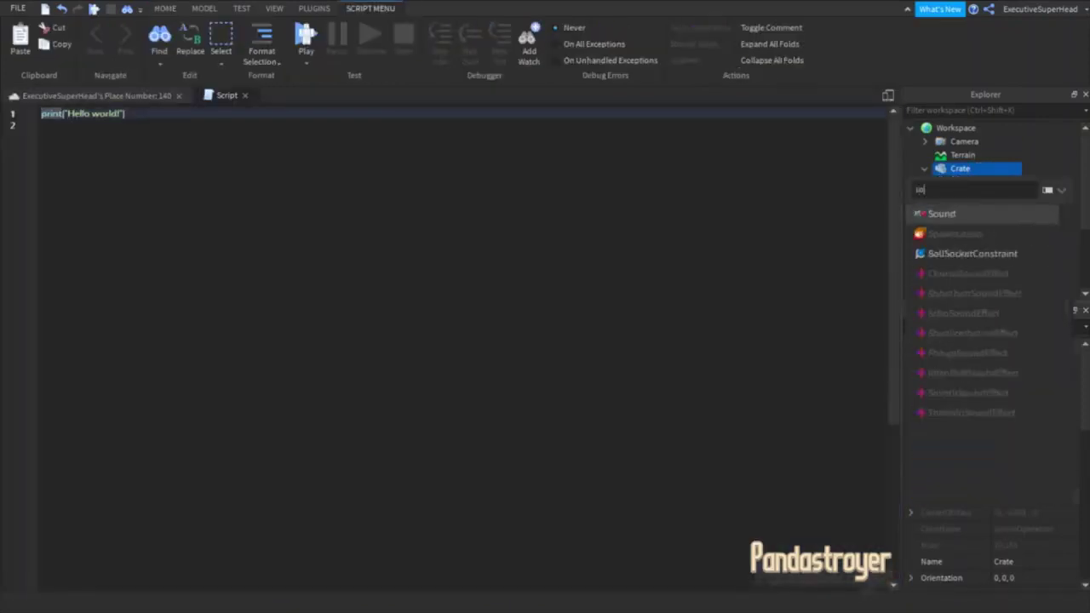
pyautogui.click(952, 216)
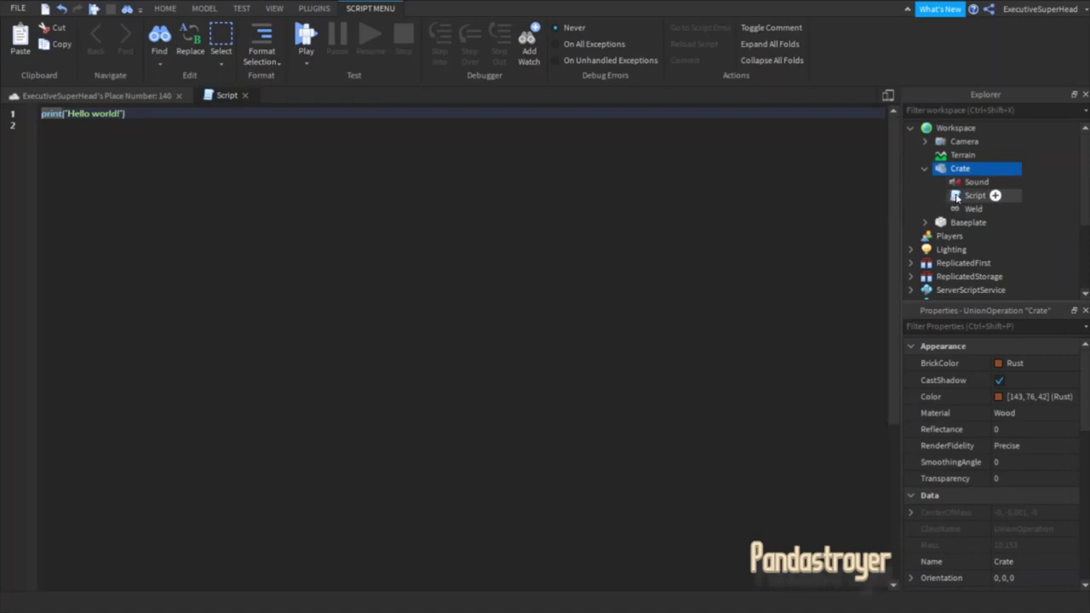
# - Select the Sound and begin entering its SoundId audio asset ID
pyautogui.click(973, 183)
pyautogui.scroll(-3, 988, 475)
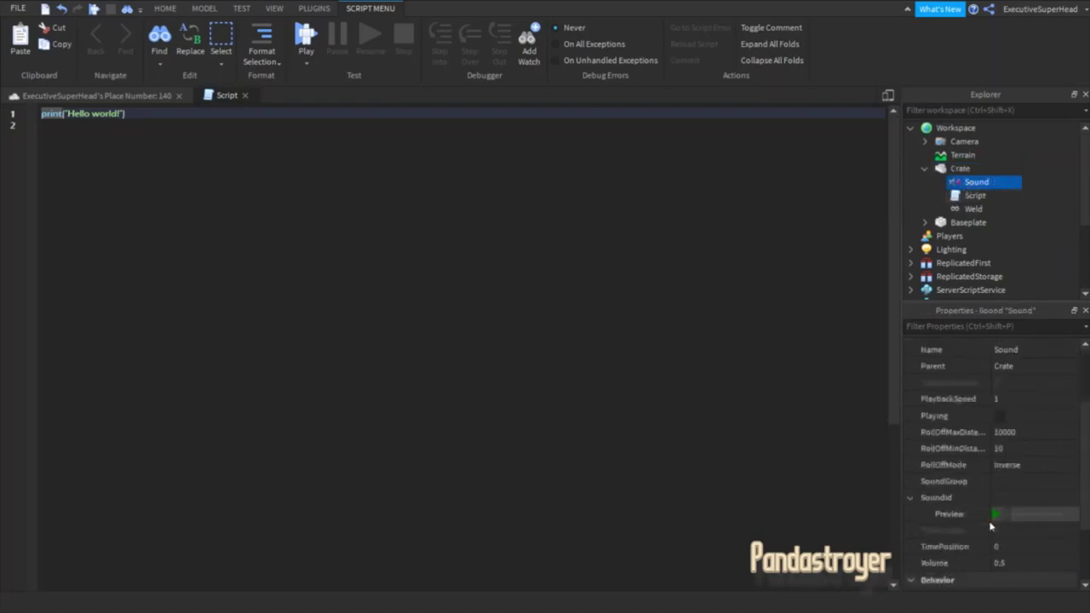
pyautogui.click(1025, 494)
pyautogui.write('4374353')
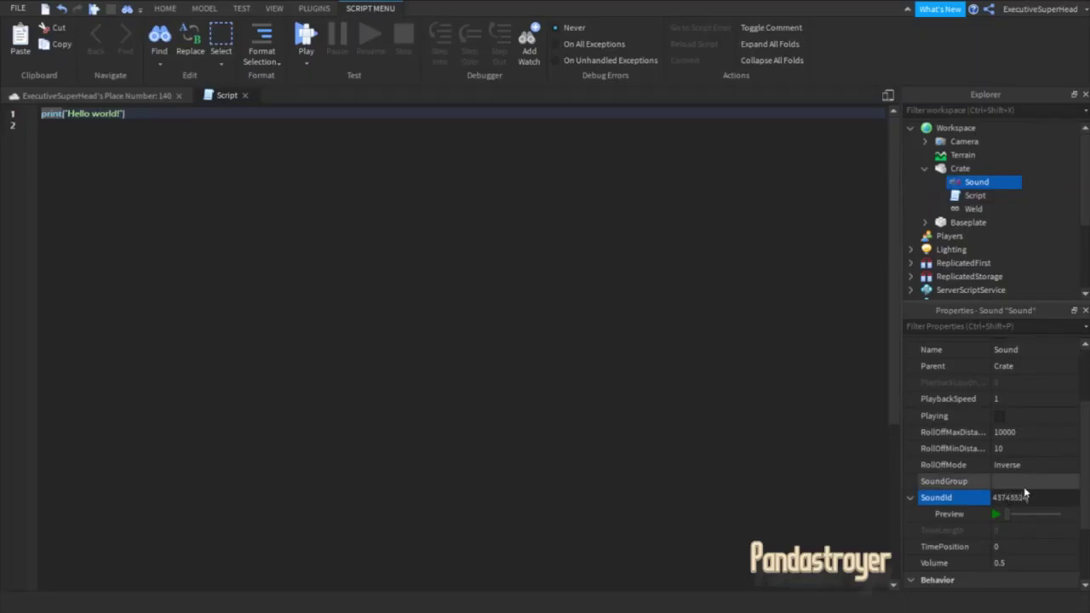
# - Write function crateFunction() that calls script.Parent.Sound:Play(), fixing the script typo
pyautogui.hotkey('ctrl', 'a')
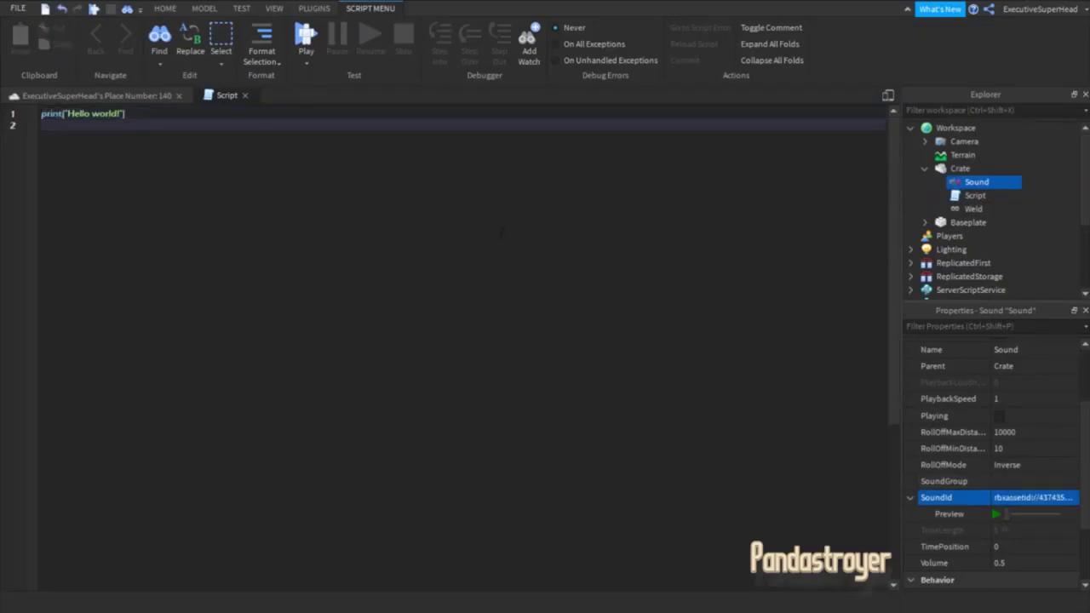
pyautogui.write('function crateFunction')
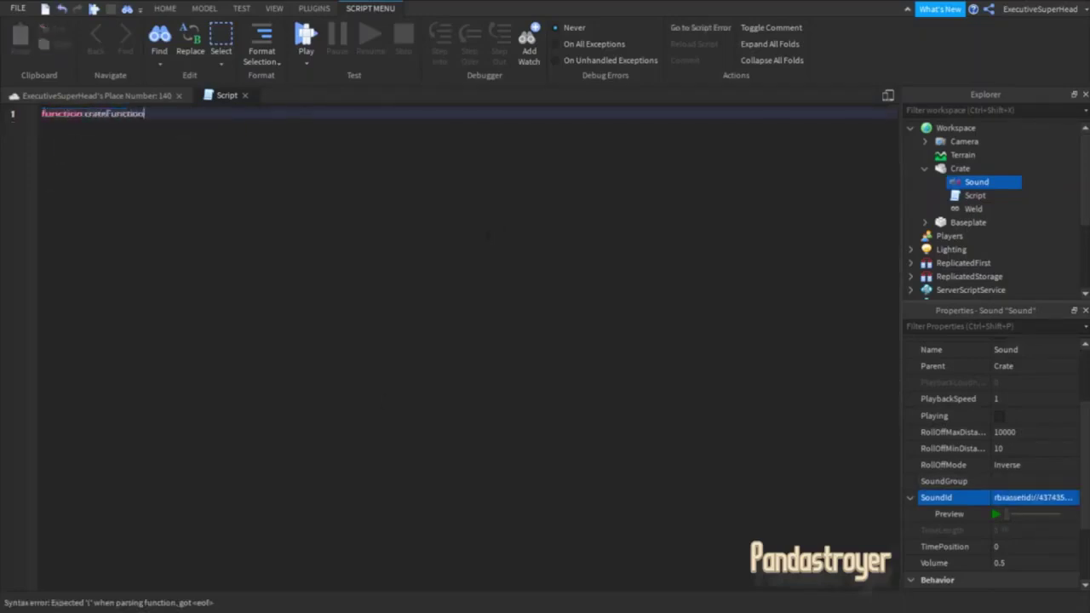
pyautogui.write('()')
pyautogui.press('Return')
pyautogui.write('scru')
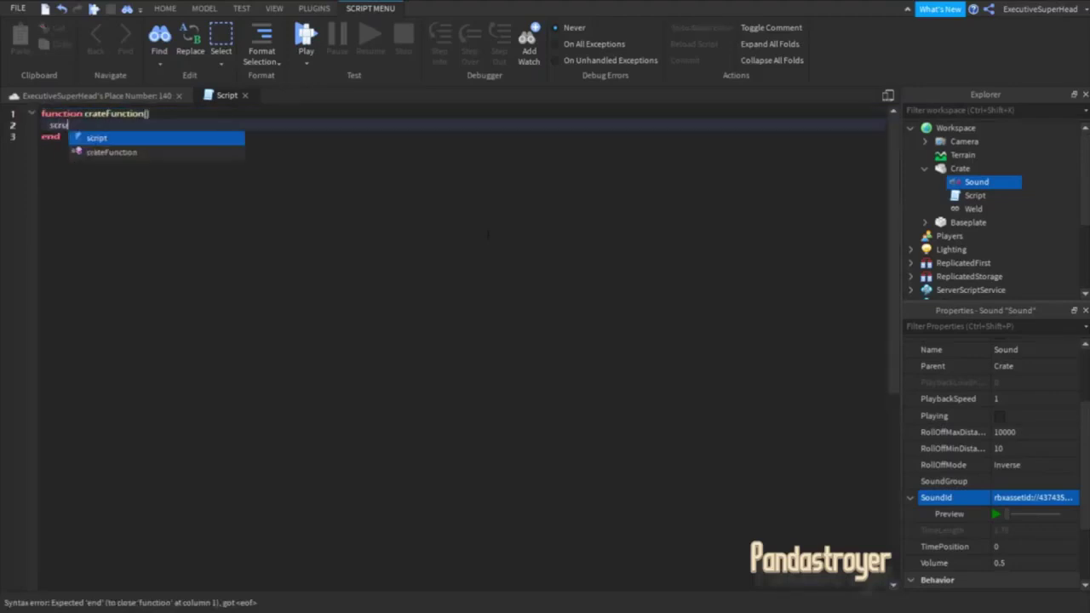
pyautogui.write('cript.')
pyautogui.write('Parent')
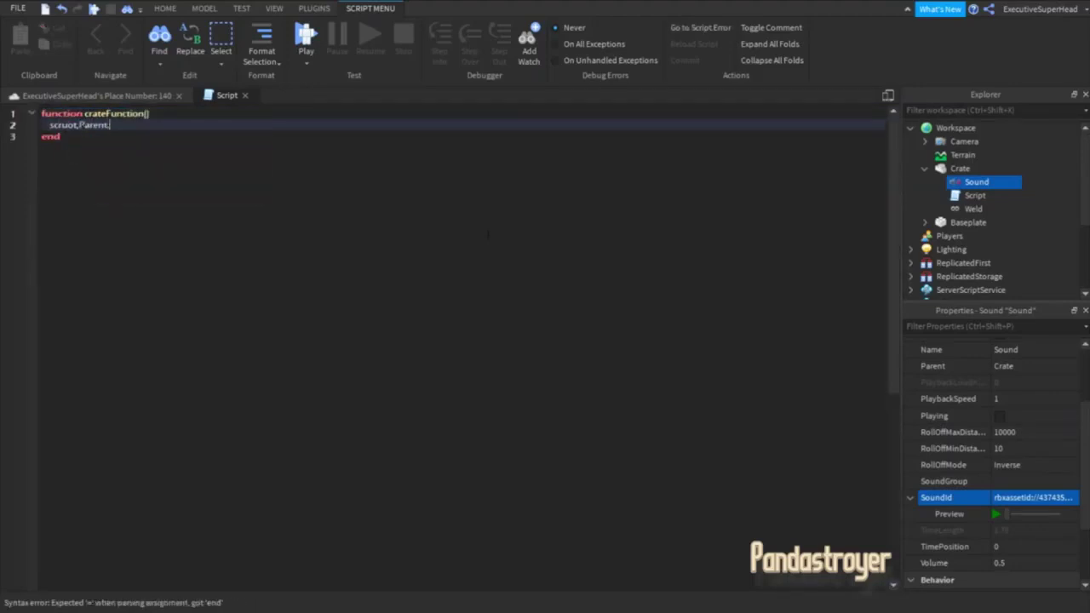
pyautogui.write('.Sound')
pyautogui.write(':Player')
pyautogui.write('()')
pyautogui.click(79, 125)
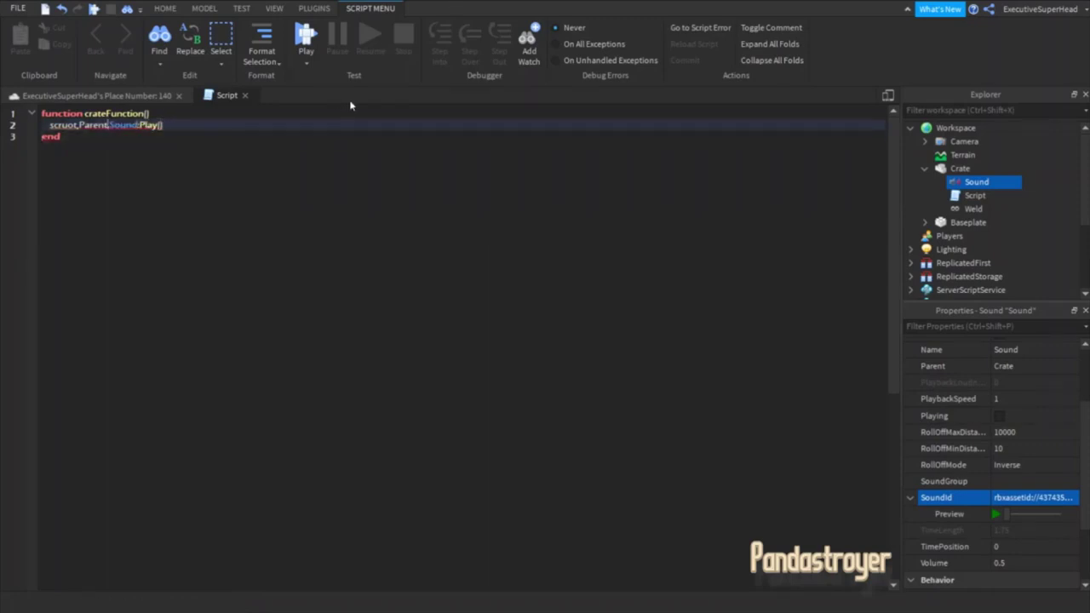
pyautogui.press('BackSpace')
pyautogui.press('BackSpace')
pyautogui.press('BackSpace')
pyautogui.press('BackSpace')
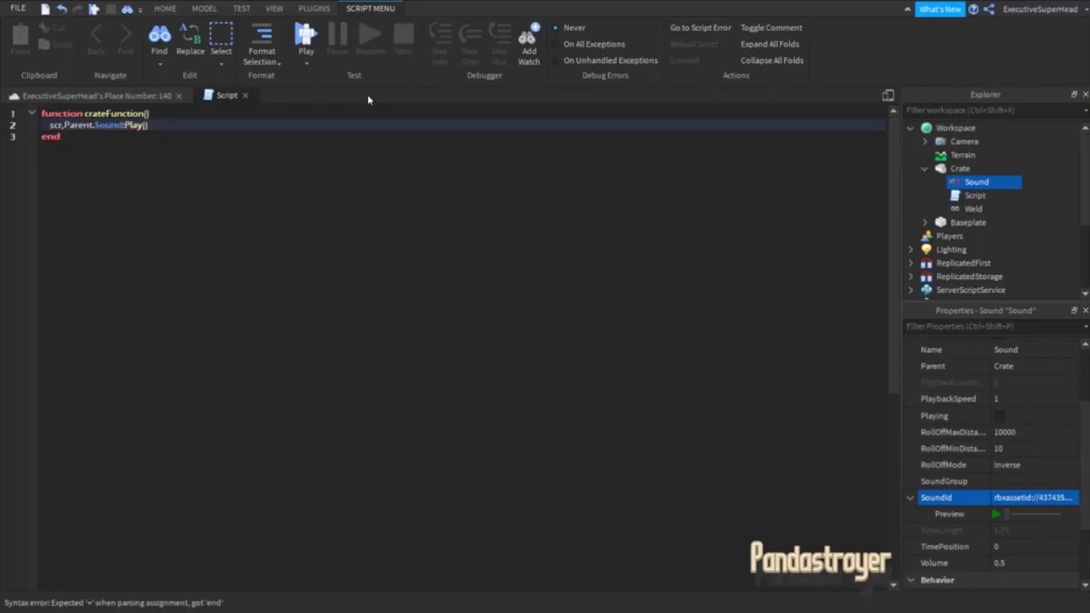
pyautogui.write('ipt.')
# - Add wait(1) and script.Parent:Destroy() inside crateFunction
pyautogui.press('End')
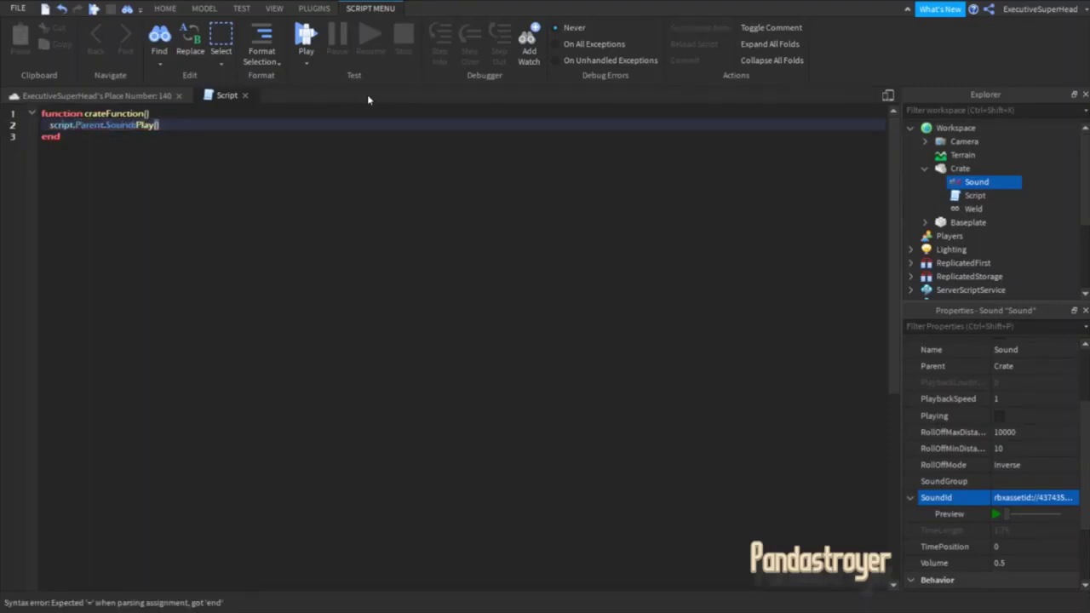
pyautogui.press('Return')
pyautogui.write('wait(1)')
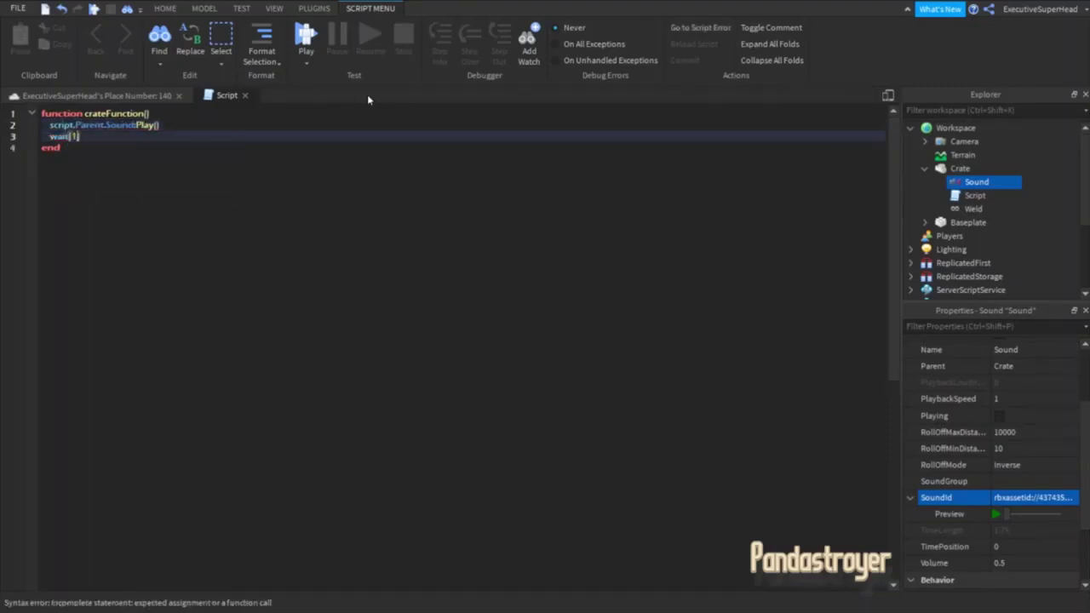
pyautogui.press('Return')
pyautogui.write('script.Parent.')
pyautogui.press('BackSpace')
pyautogui.write(':Des')
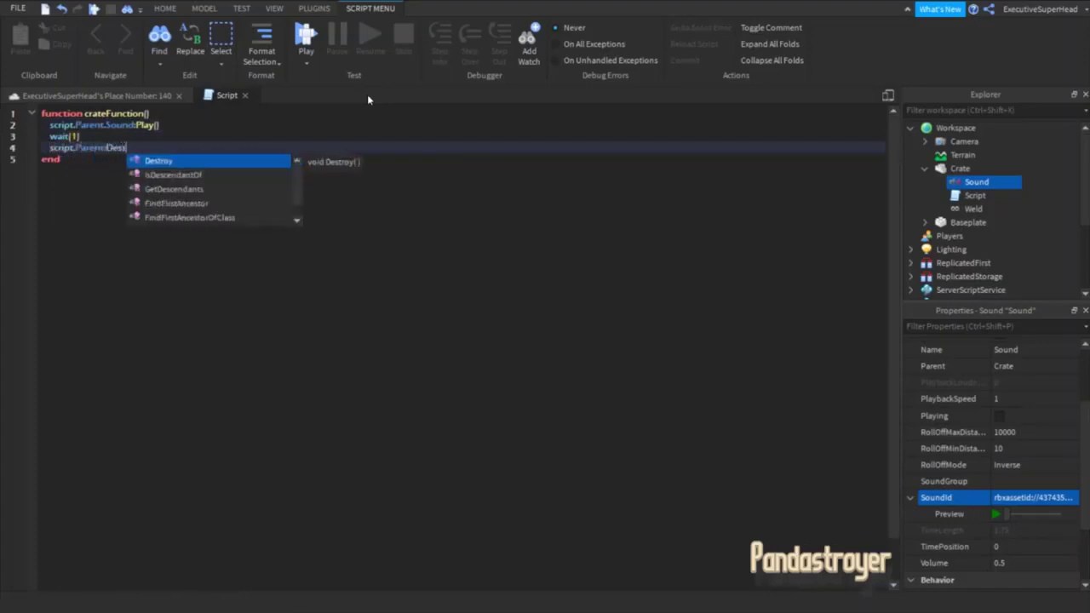
pyautogui.write('tri')
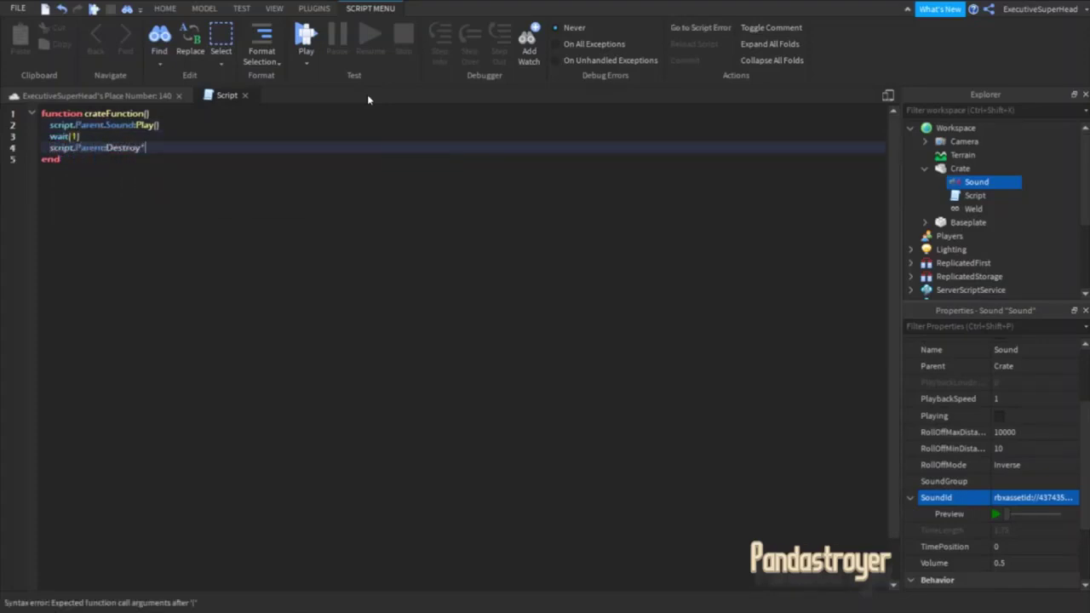
pyautogui.write('()')
pyautogui.press('Down')
# - Below the function, connect script.Parent.Touched to crateFunction
pyautogui.press('Return')
pyautogui.press('Return')
pyautogui.write('scri')
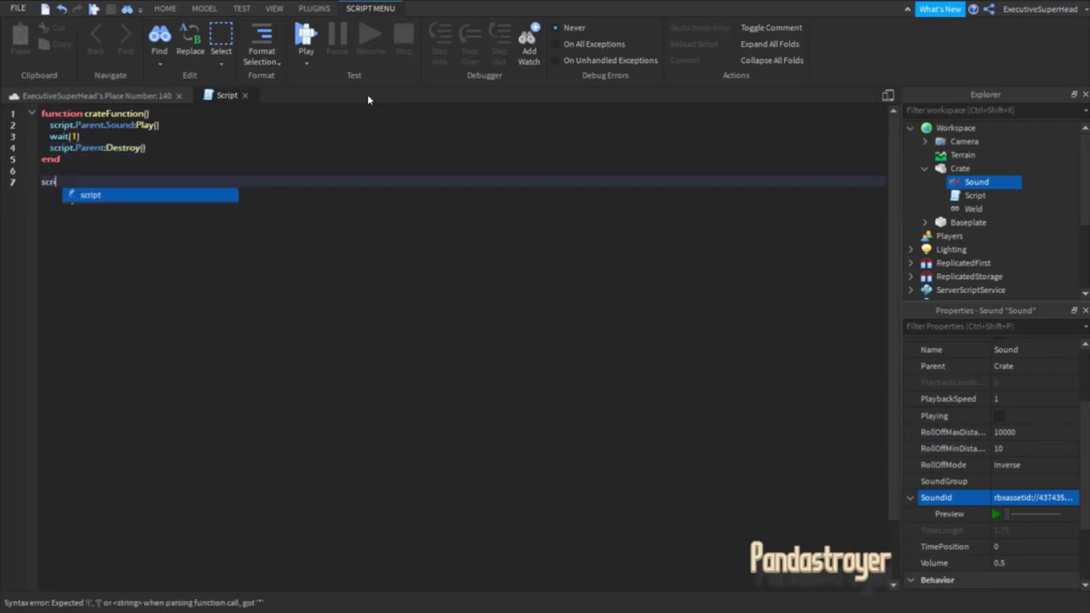
pyautogui.write('pt.Parent.Touche')
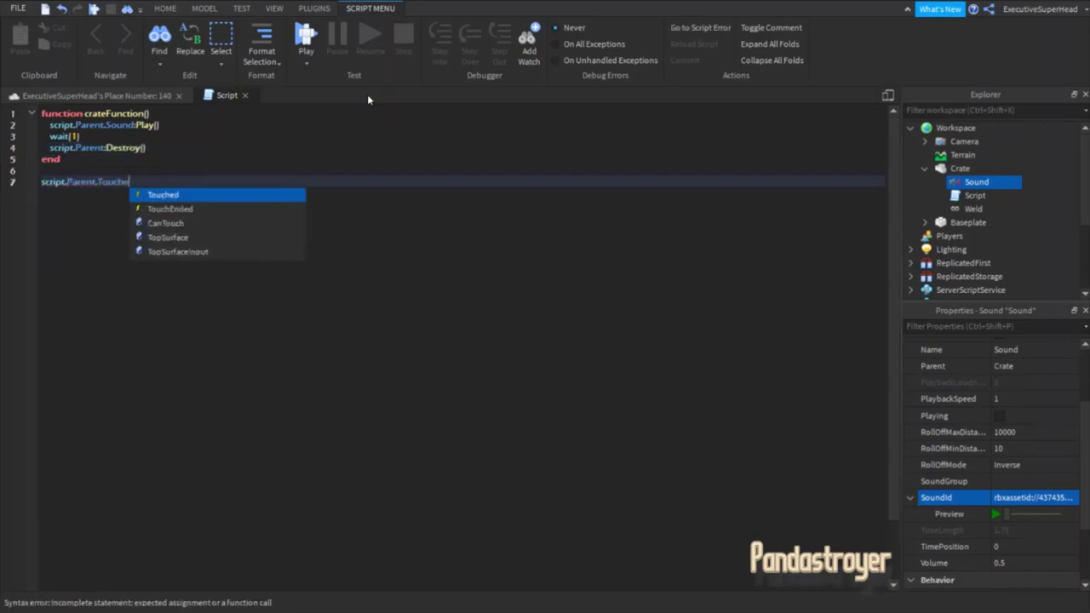
pyautogui.press('Tab')
pyautogui.write(':Connect()')
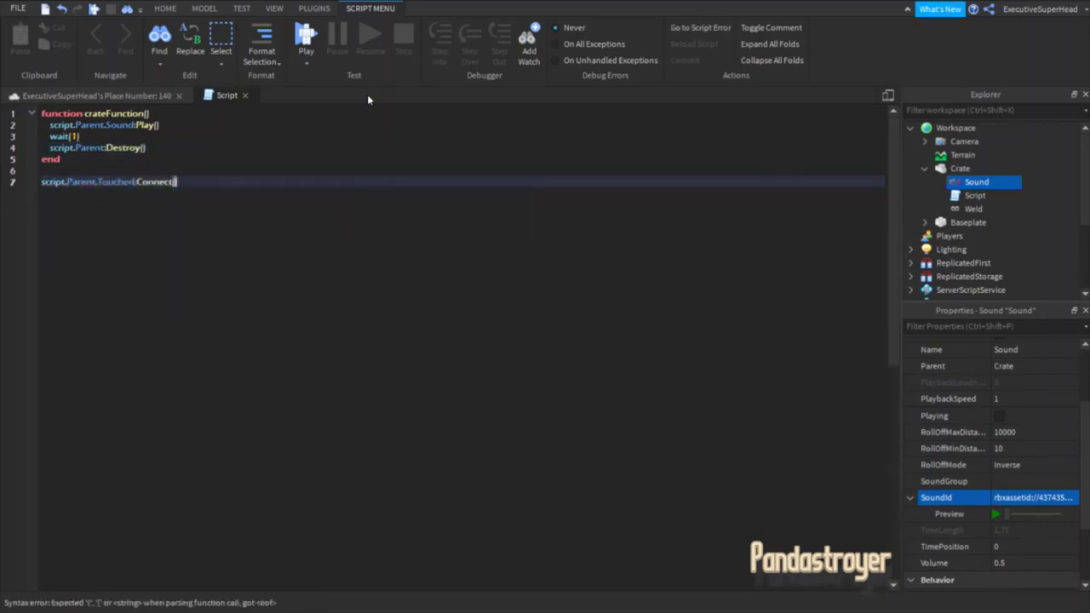
pyautogui.write('crateFunction')
# - Playtest the place, watching the character meet the crate, then stop with Shift+F5
pyautogui.click(94, 95)
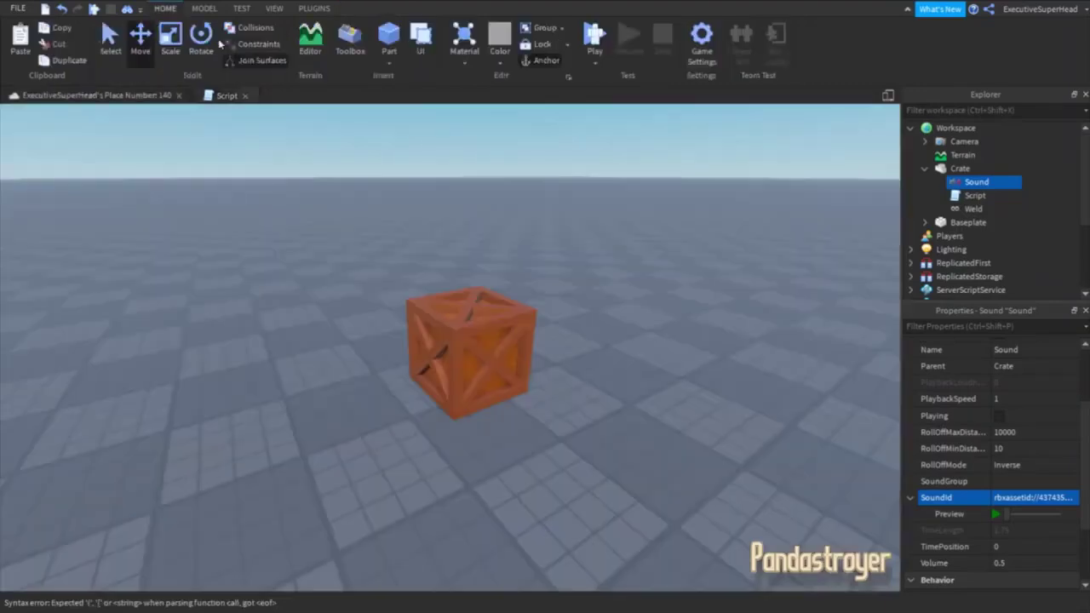
pyautogui.click(596, 36)
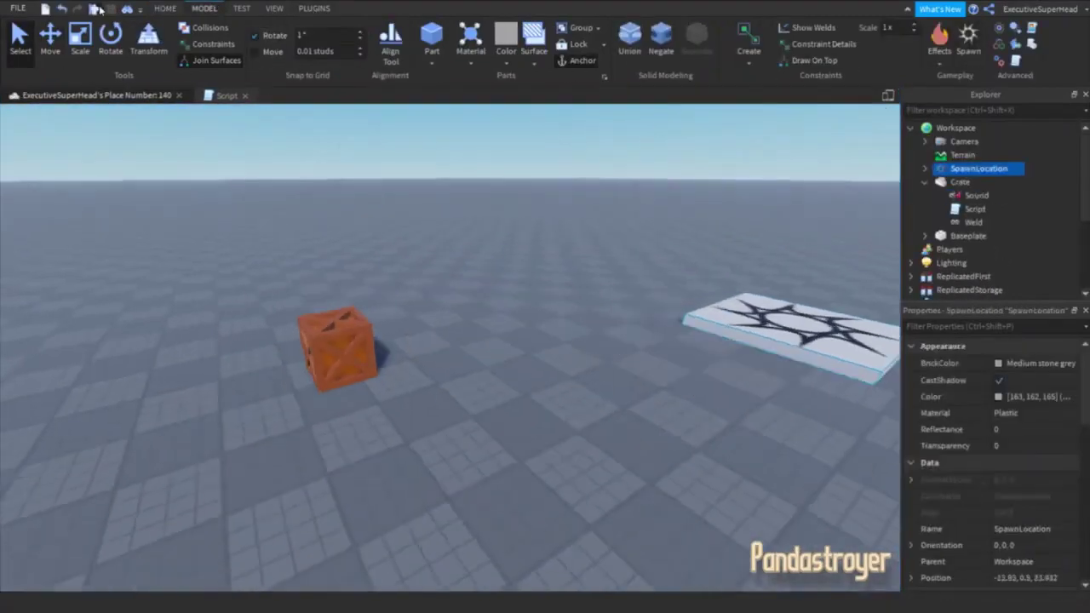
pyautogui.click(95, 9)
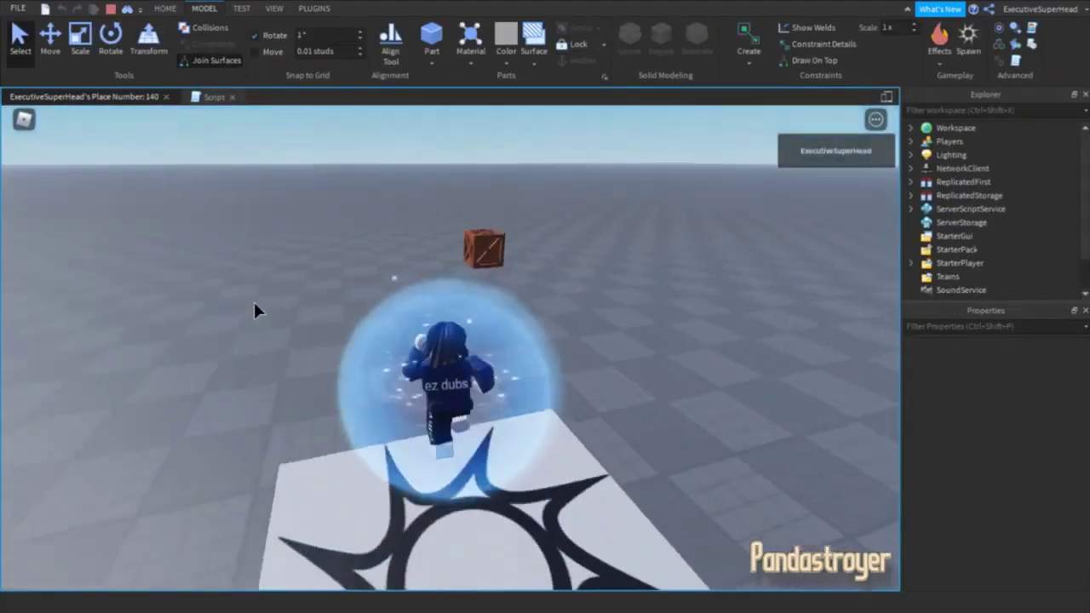
pyautogui.moveTo(254, 301); pyautogui.dragTo(253, 302, button='right')
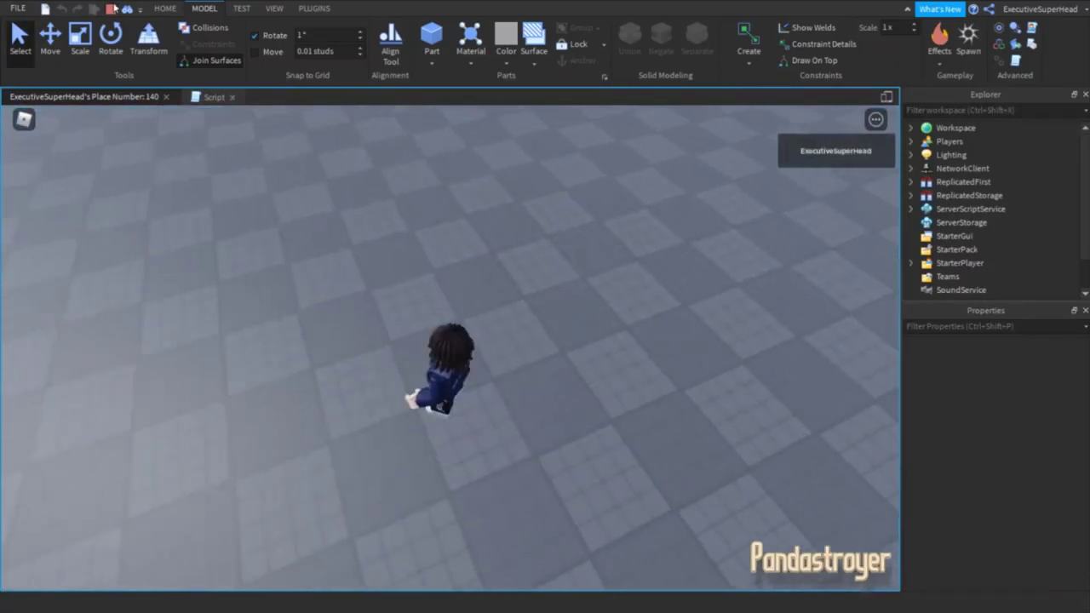
pyautogui.hotkey('shift', 'F5')
# - Collapse the Crate's children in Explorer and select the crate in the scene
pyautogui.press('Delete')
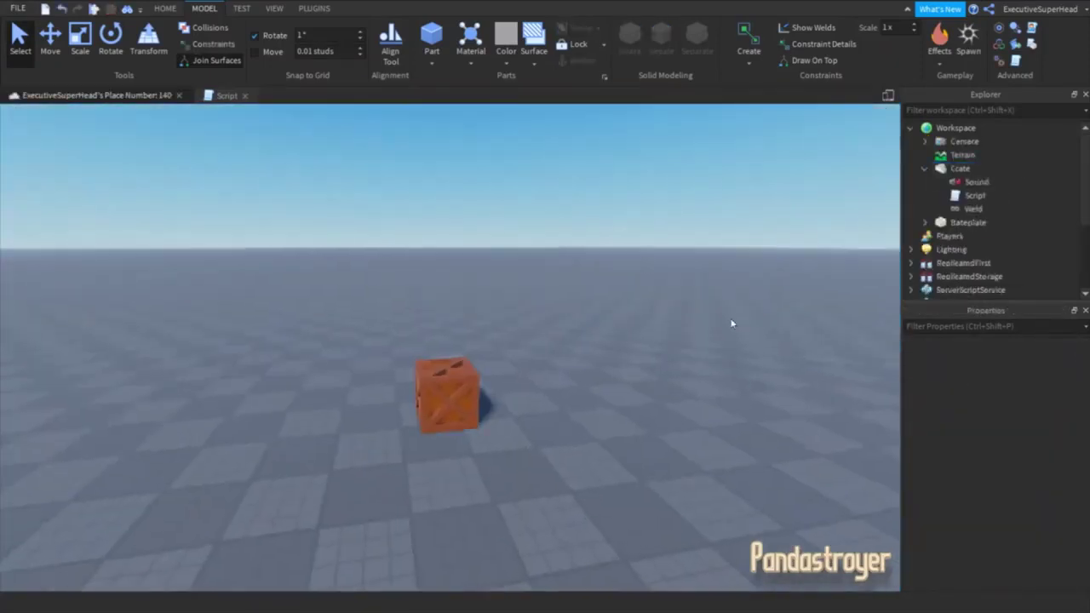
pyautogui.click(925, 168)
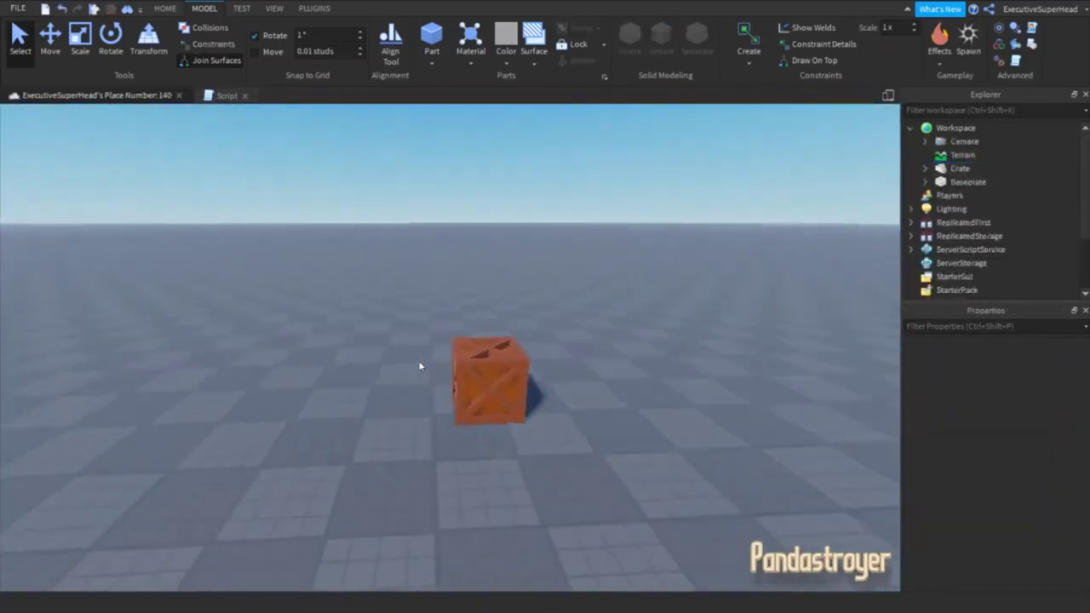
pyautogui.scroll(3, 421, 365)
pyautogui.click(469, 349)
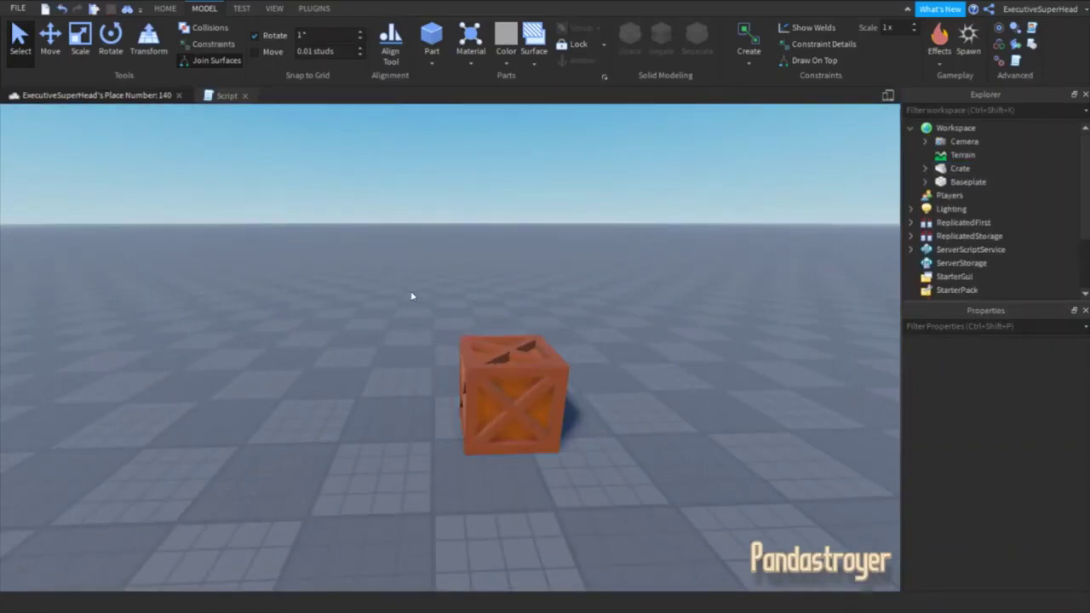
# - Drag-select the crate and turn on the Explorer and Properties panels from the View tab
pyautogui.moveTo(413, 293); pyautogui.dragTo(586, 478)
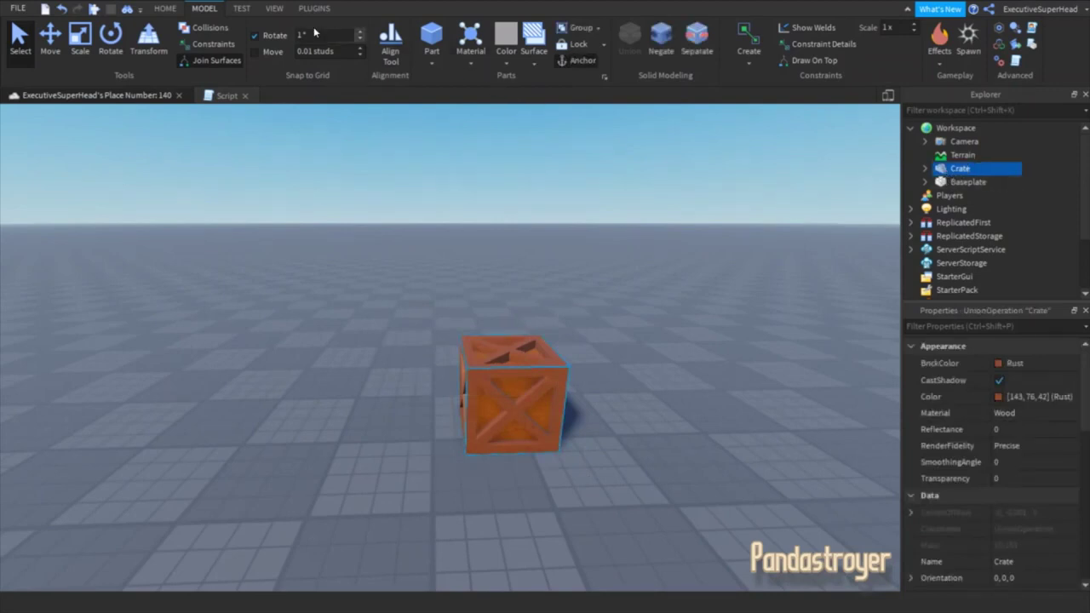
pyautogui.click(269, 10)
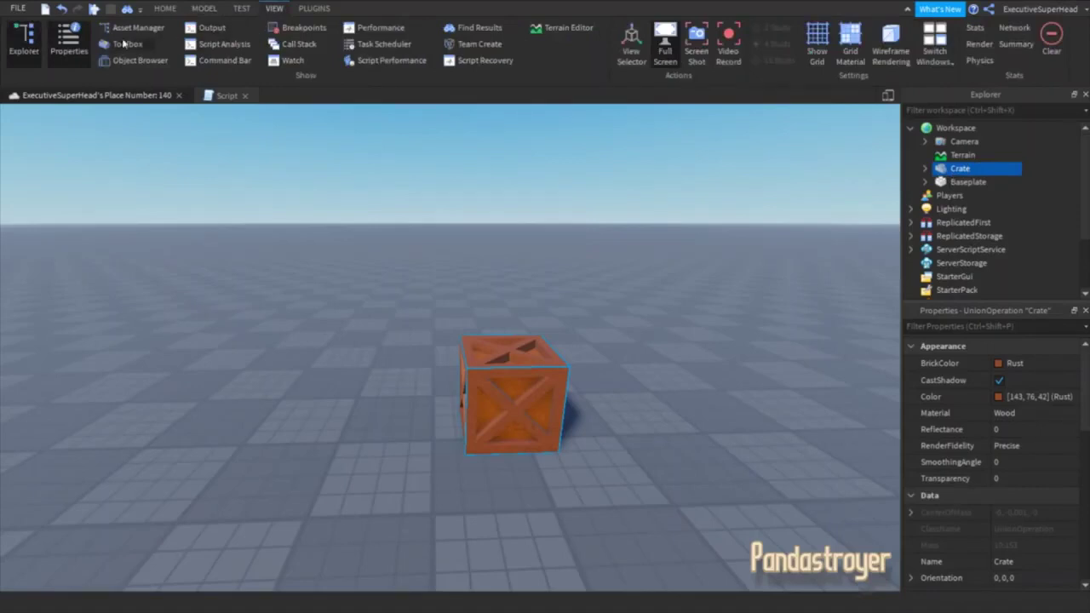
pyautogui.click(12, 51)
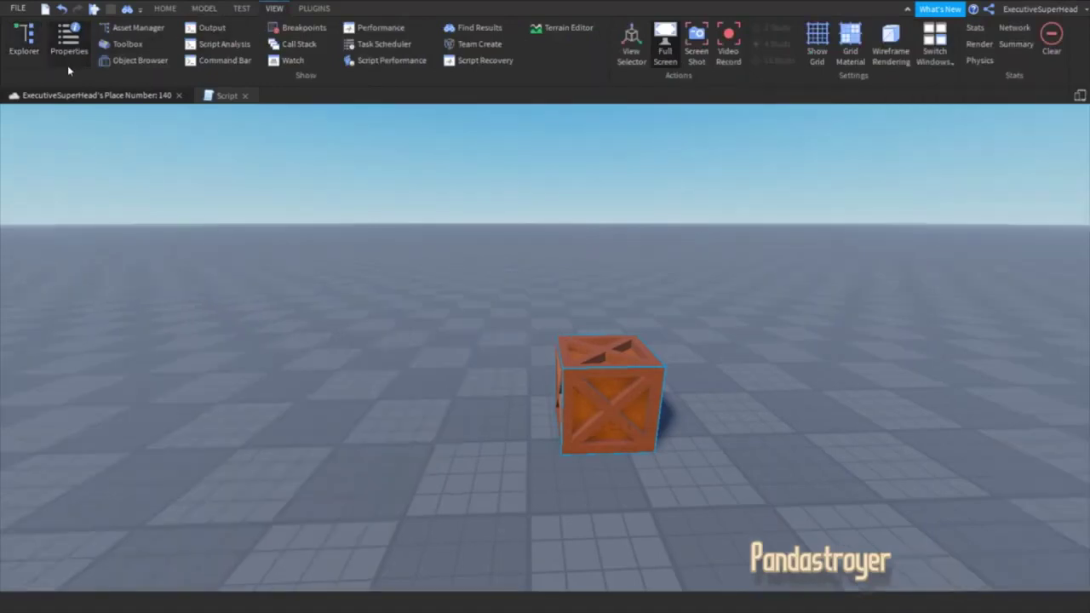
pyautogui.click(30, 51)
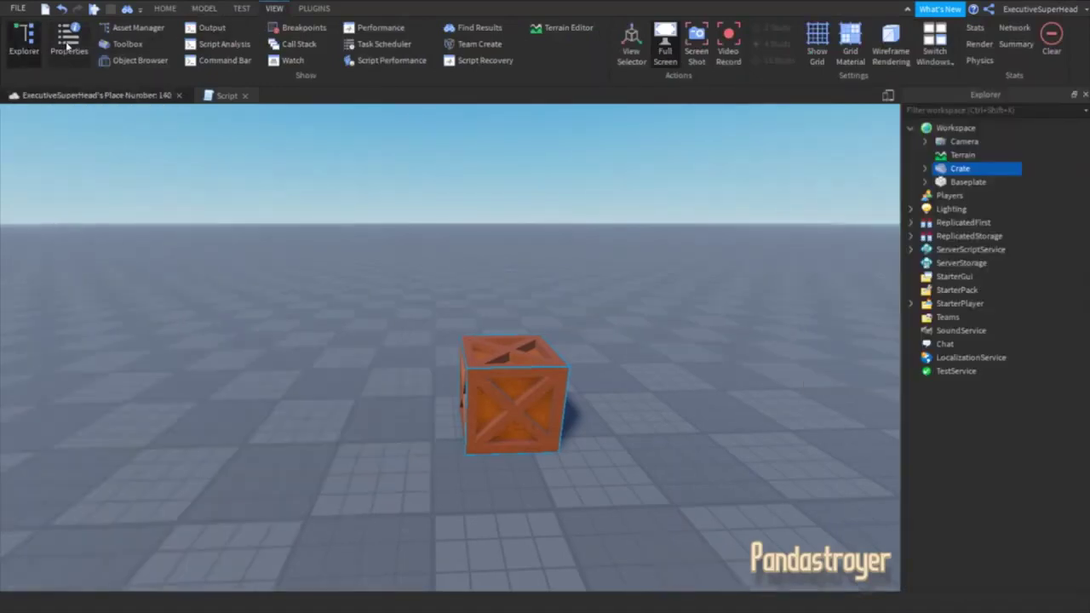
pyautogui.click(70, 49)
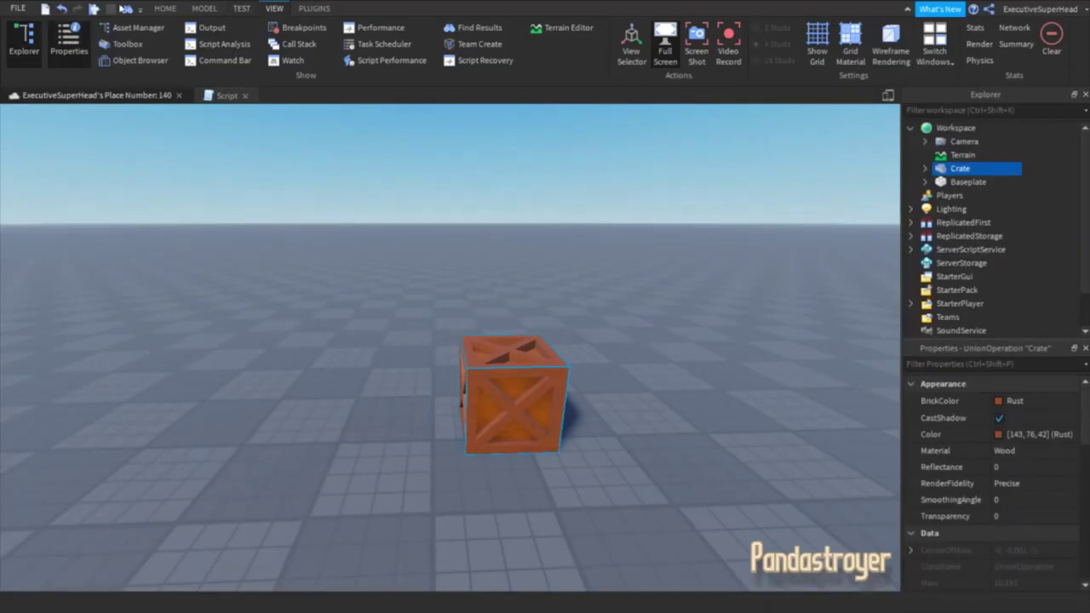
pyautogui.click(165, 8)
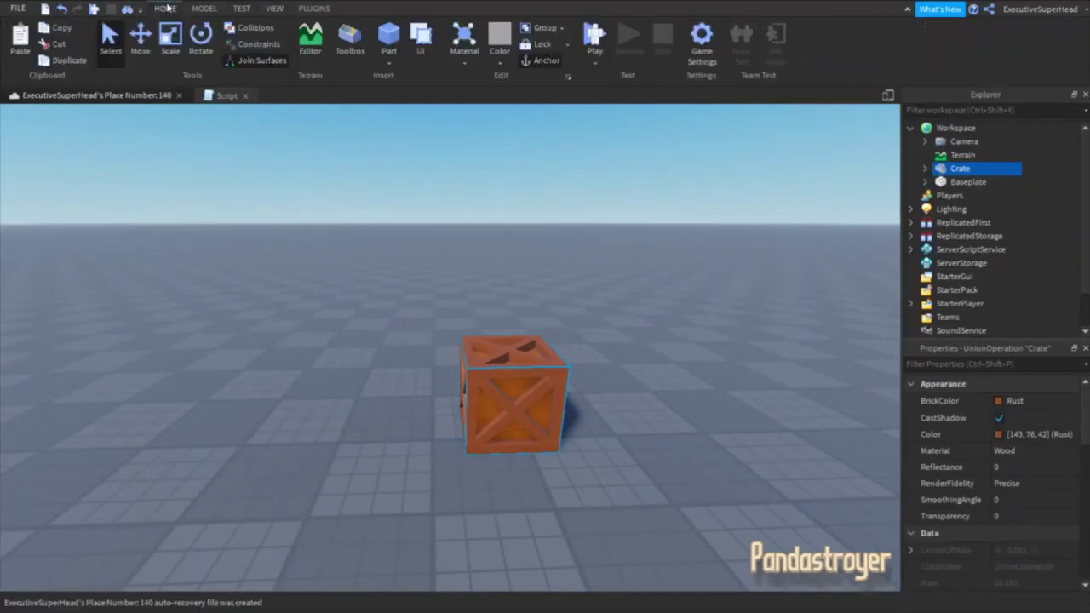
# - Group the Crate union into a new Model and rename that Model Crate
pyautogui.rightClick(969, 176)
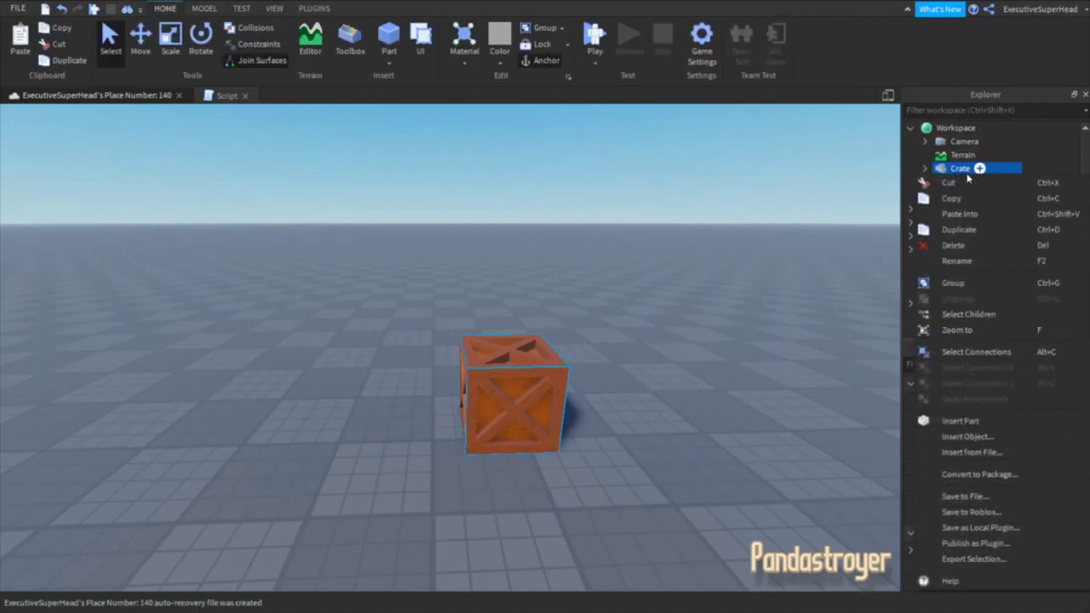
pyautogui.click(967, 291)
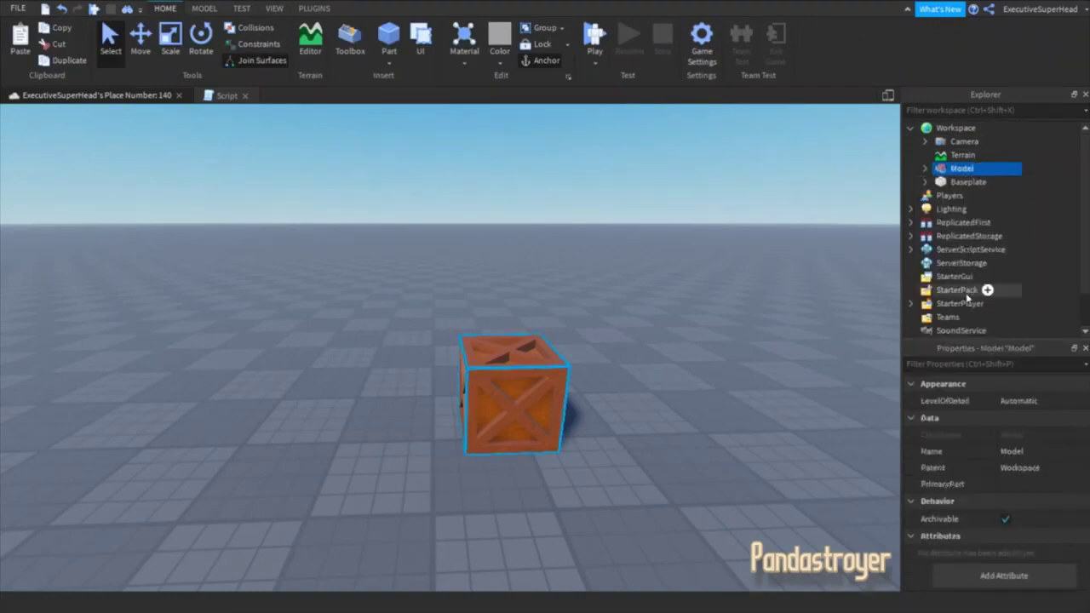
pyautogui.click(1027, 453)
pyautogui.write('Crate')
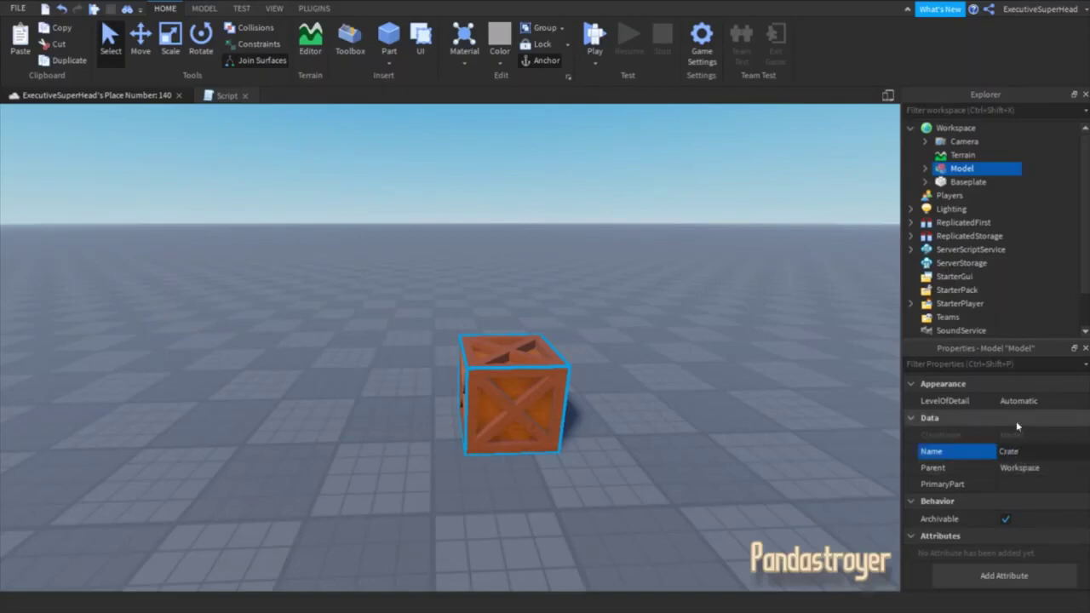
pyautogui.press('Return')
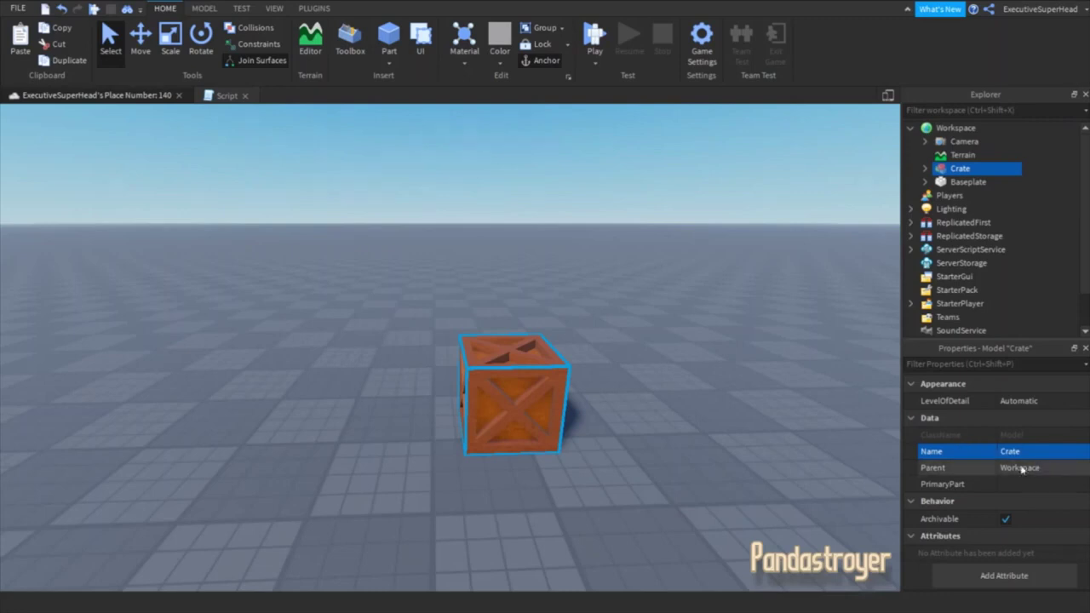
# - Start publishing the Crate model to Roblox, with the asset title Crate
pyautogui.rightClick(955, 176)
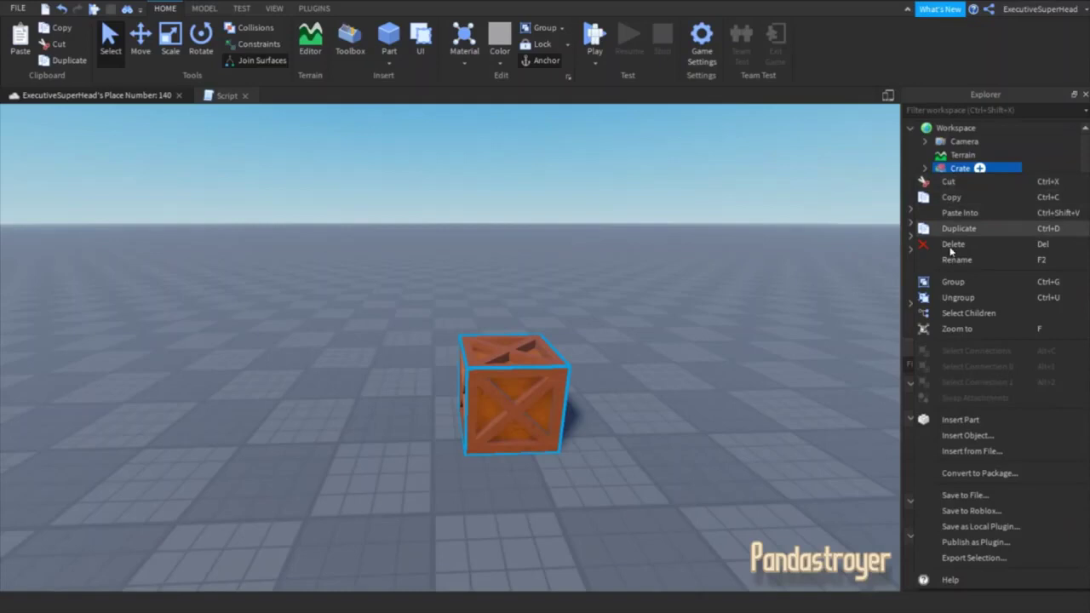
pyautogui.click(951, 512)
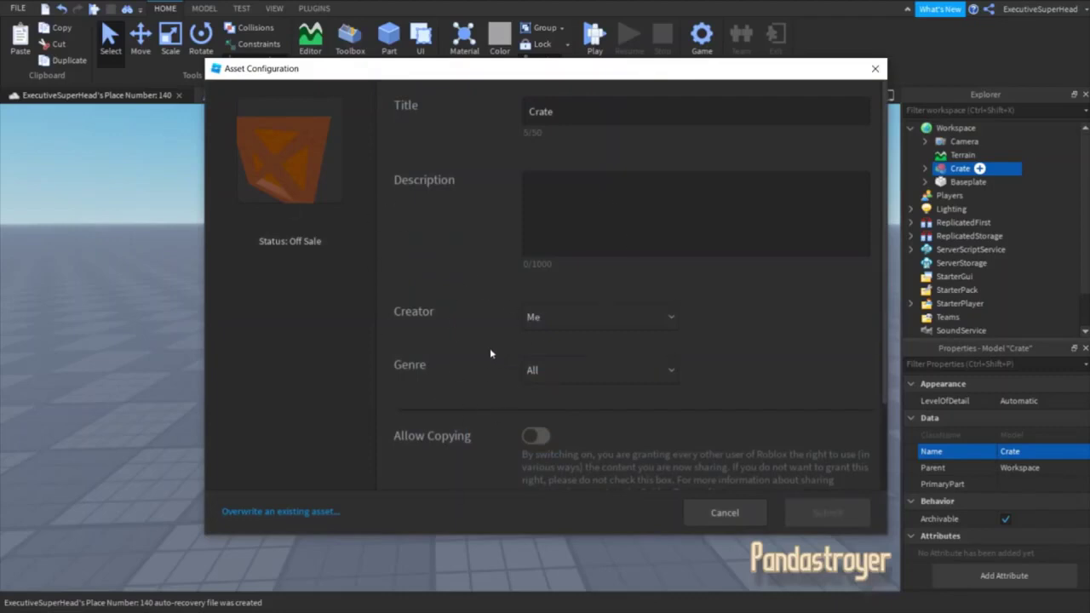
pyautogui.scroll(-2, 490, 348)
pyautogui.scroll(2, 494, 349)
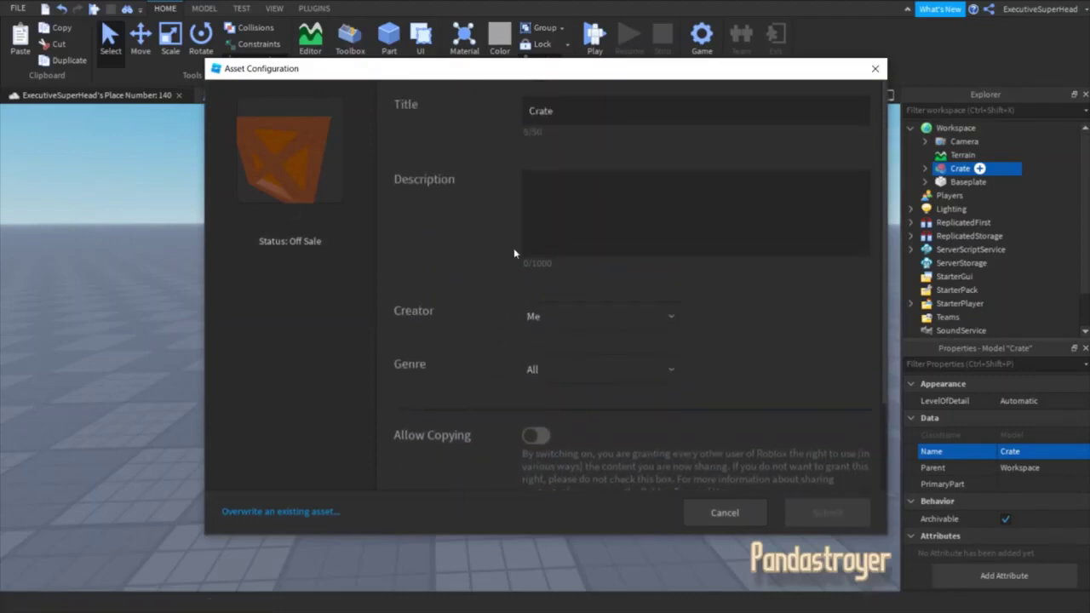
pyautogui.click(572, 112)
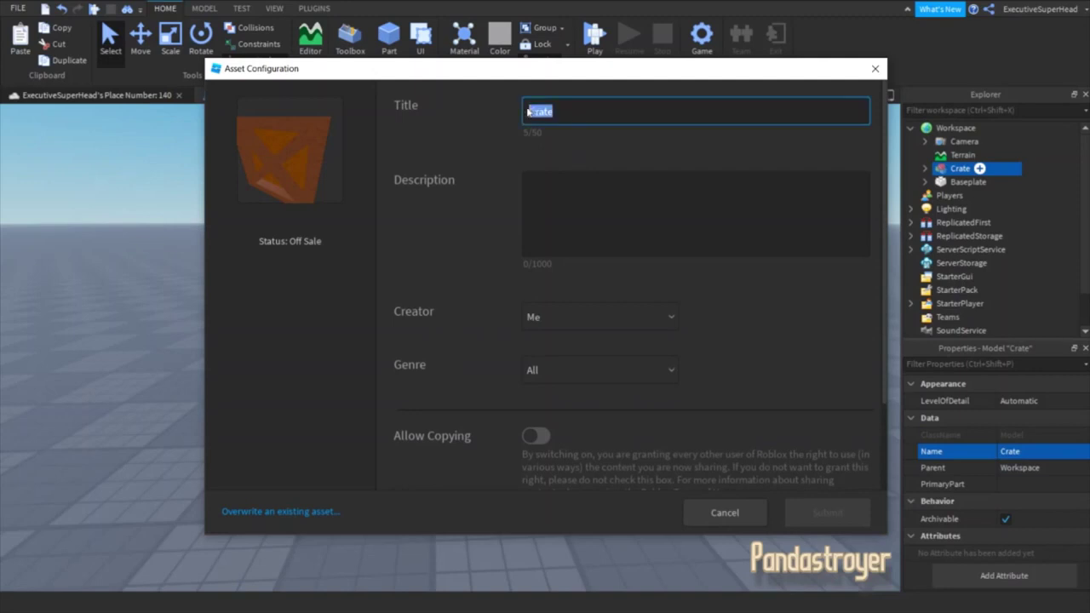
pyautogui.moveTo(529, 112); pyautogui.dragTo(560, 125)
# - Describe it as 'This is a crate model I made. When you touch it, it disappears', keeping Me as creator
pyautogui.click(578, 204)
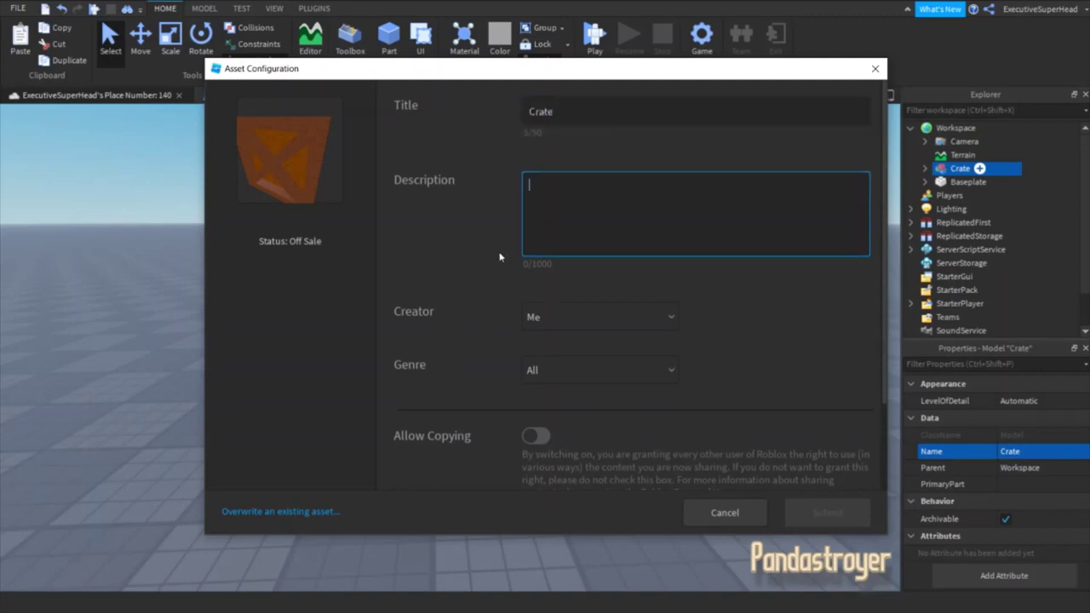
pyautogui.write('This is a crat')
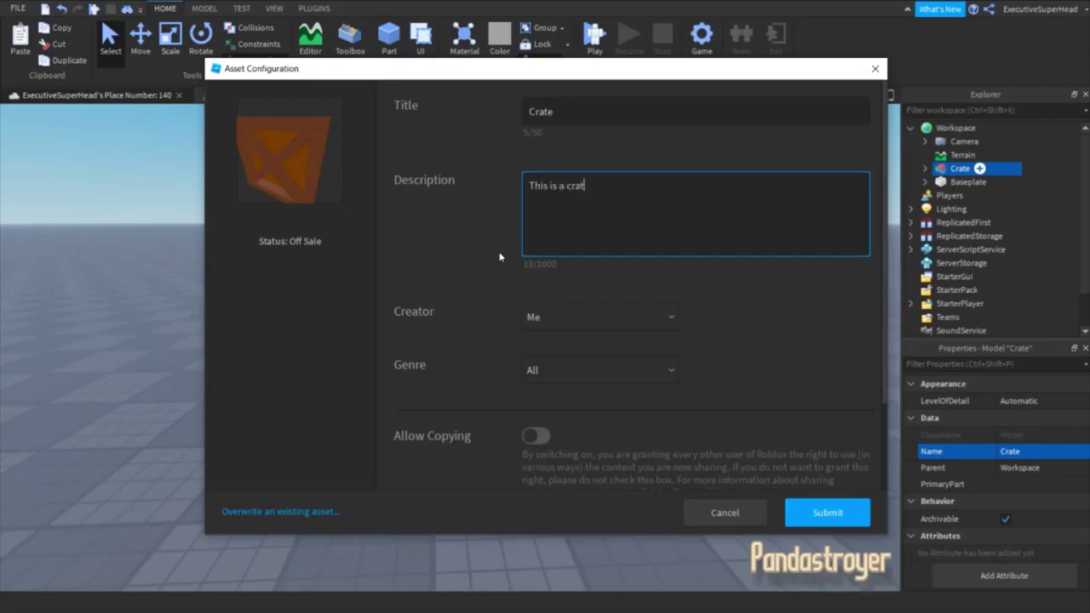
pyautogui.write('e model I made.')
pyautogui.write(' When you t')
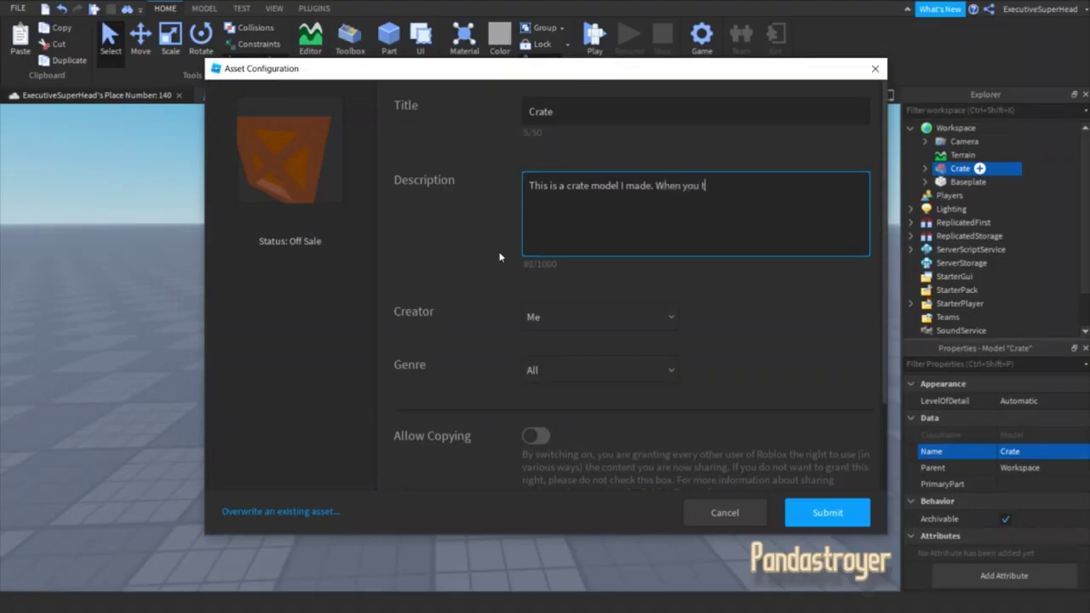
pyautogui.write('ouch it, it disa')
pyautogui.write('ppears B)')
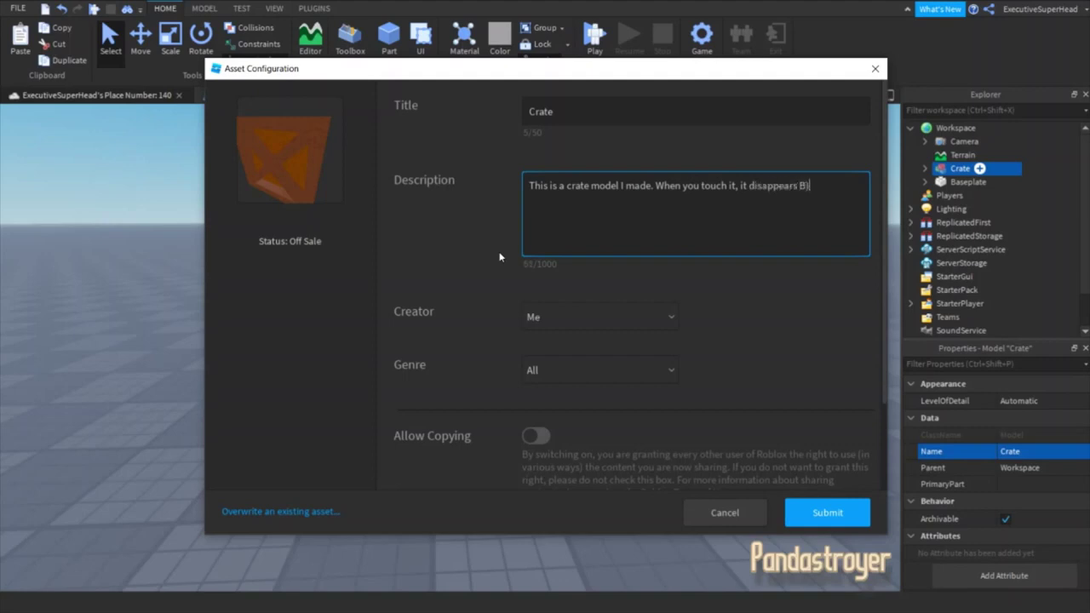
pyautogui.click(483, 237)
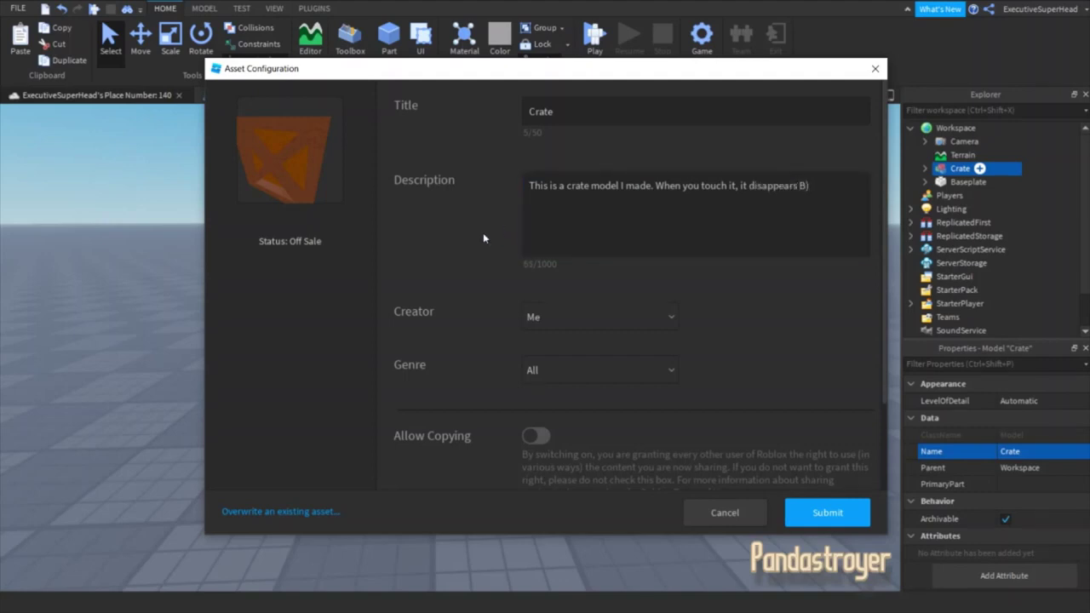
pyautogui.click(534, 320)
pyautogui.click(535, 325)
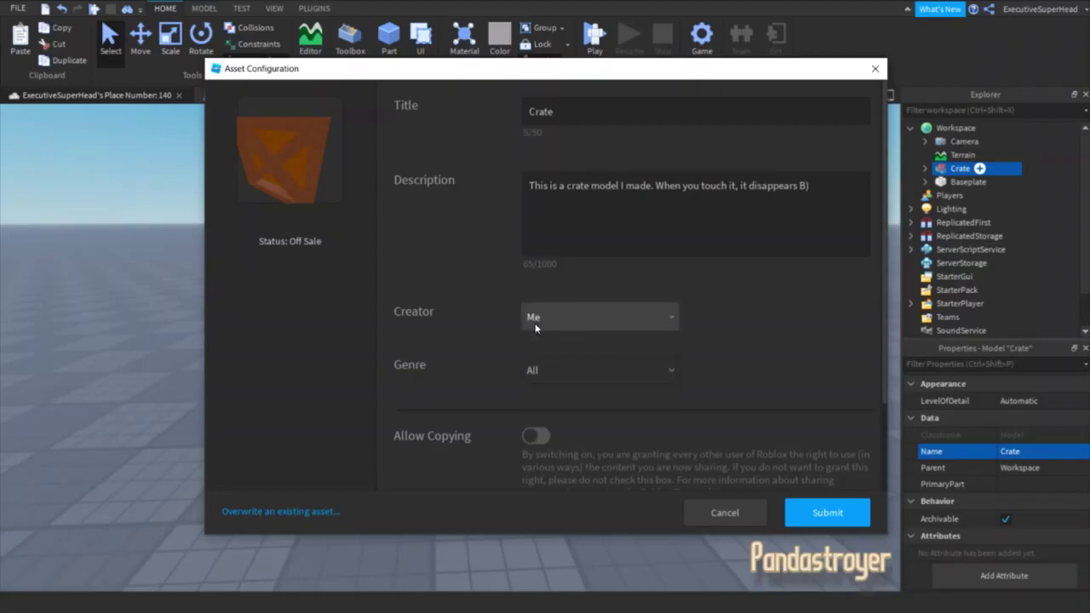
# - Browse the Genre list and keep the genre set to All
pyautogui.click(531, 374)
pyautogui.scroll(-3, 537, 393)
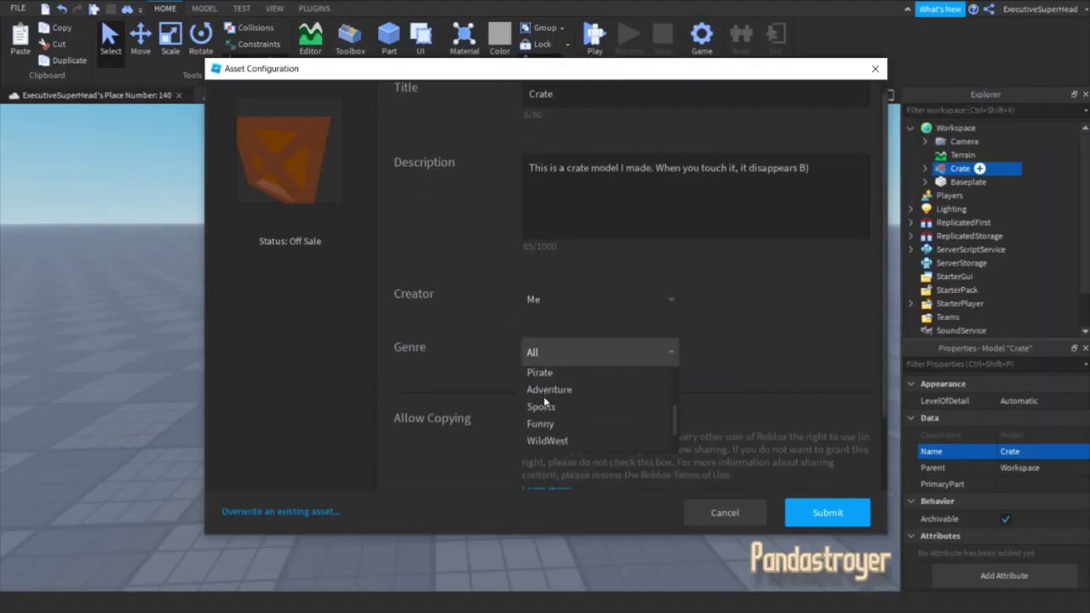
pyautogui.scroll(-2, 542, 409)
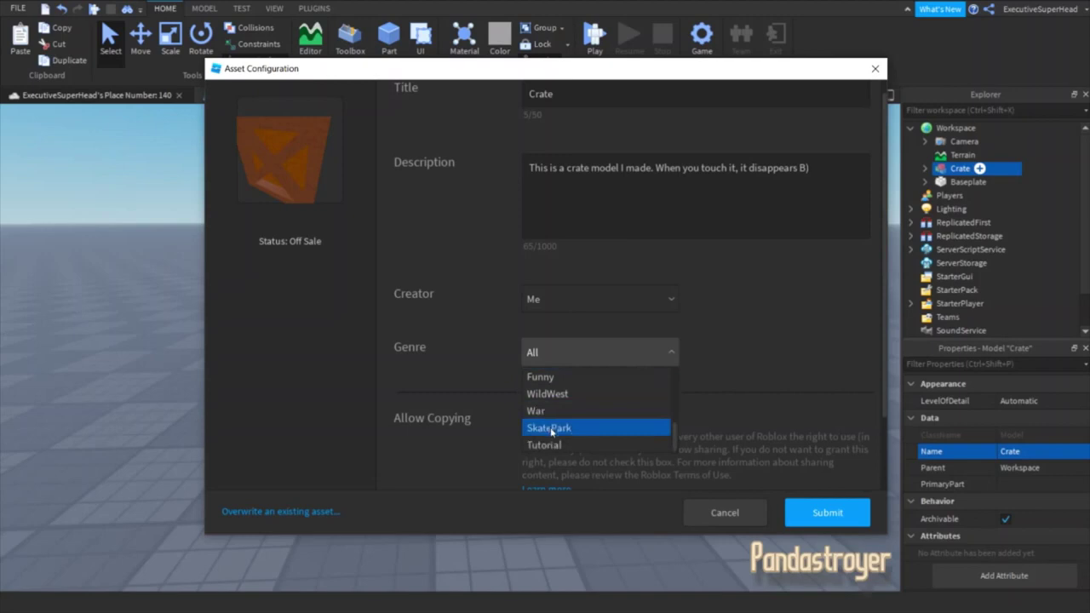
pyautogui.scroll(2, 550, 430)
pyautogui.scroll(2, 552, 434)
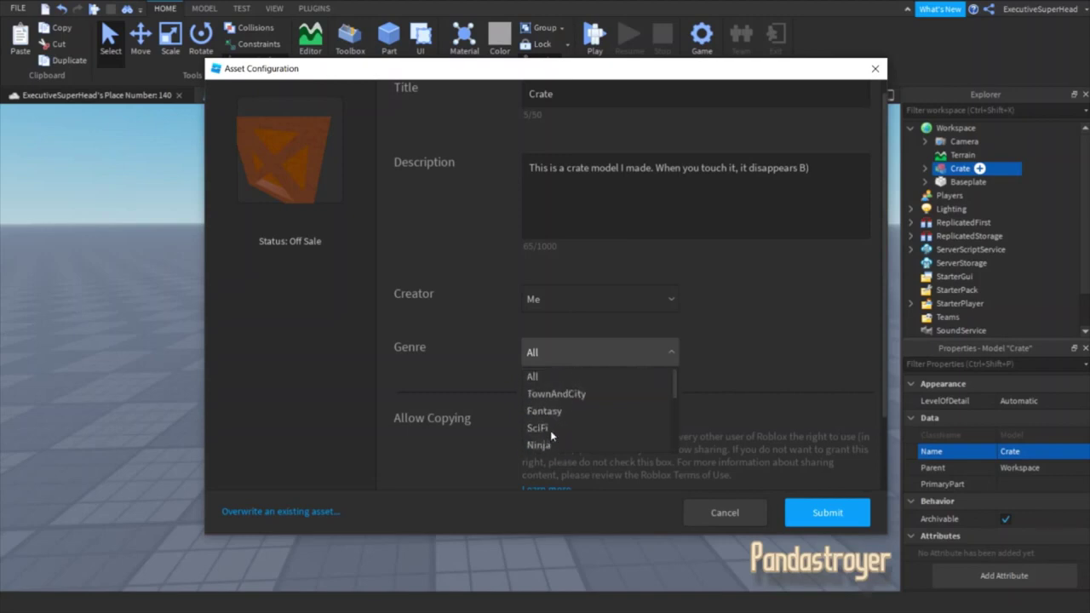
pyautogui.scroll(-2, 550, 417)
pyautogui.scroll(2, 554, 419)
pyautogui.click(502, 385)
# - Leave Allow Copying off, enable Allow Comments, and submit the Crate upload
pyautogui.scroll(-3, 503, 390)
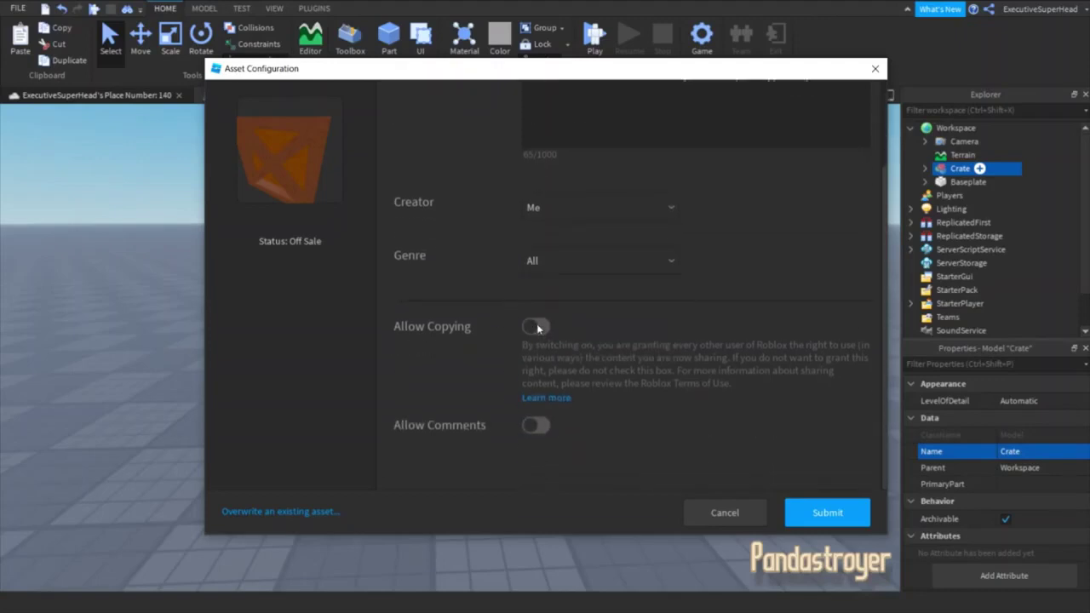
pyautogui.click(537, 328)
pyautogui.click(537, 329)
pyautogui.click(539, 427)
pyautogui.click(845, 512)
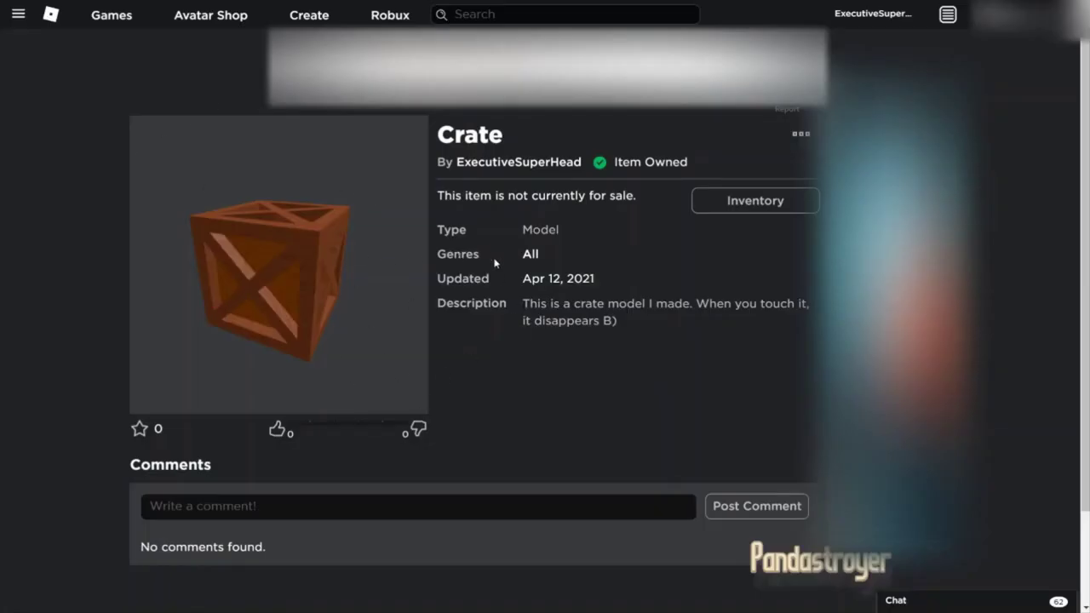
# - Choose Configure from the '...' menu on the Crate item page
pyautogui.click(801, 136)
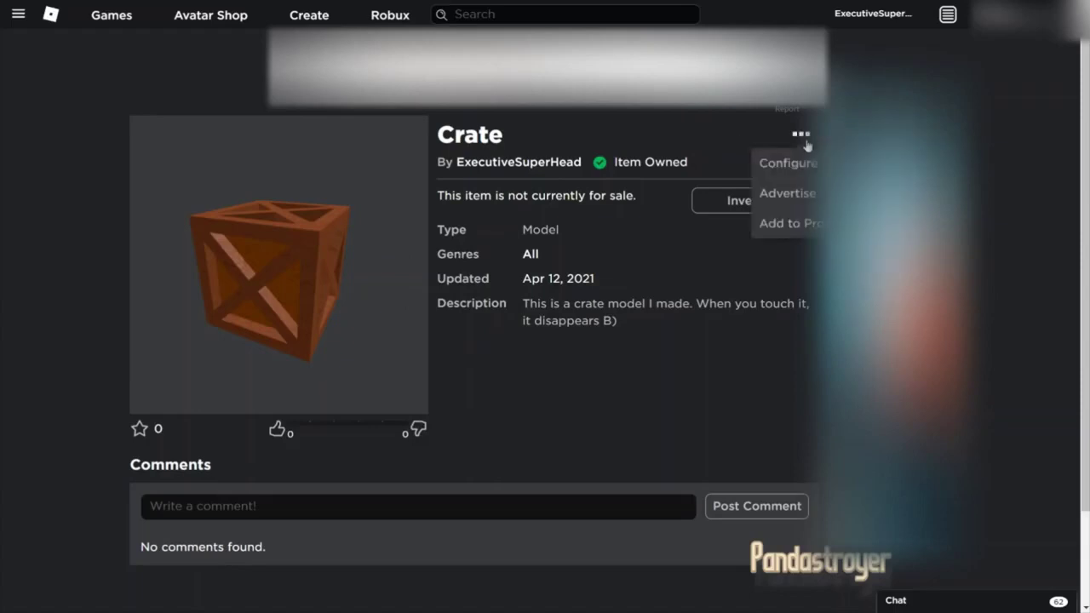
pyautogui.click(730, 167)
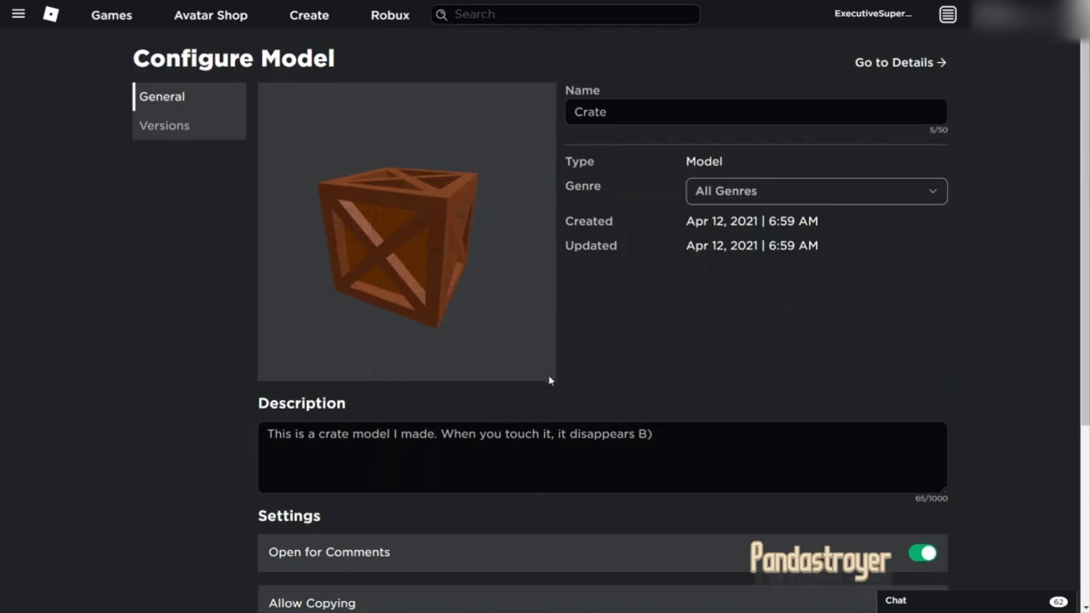
# - Toggle Allow Copying on and save, then turn it off and save the Crate's settings again
pyautogui.scroll(-3, 556, 375)
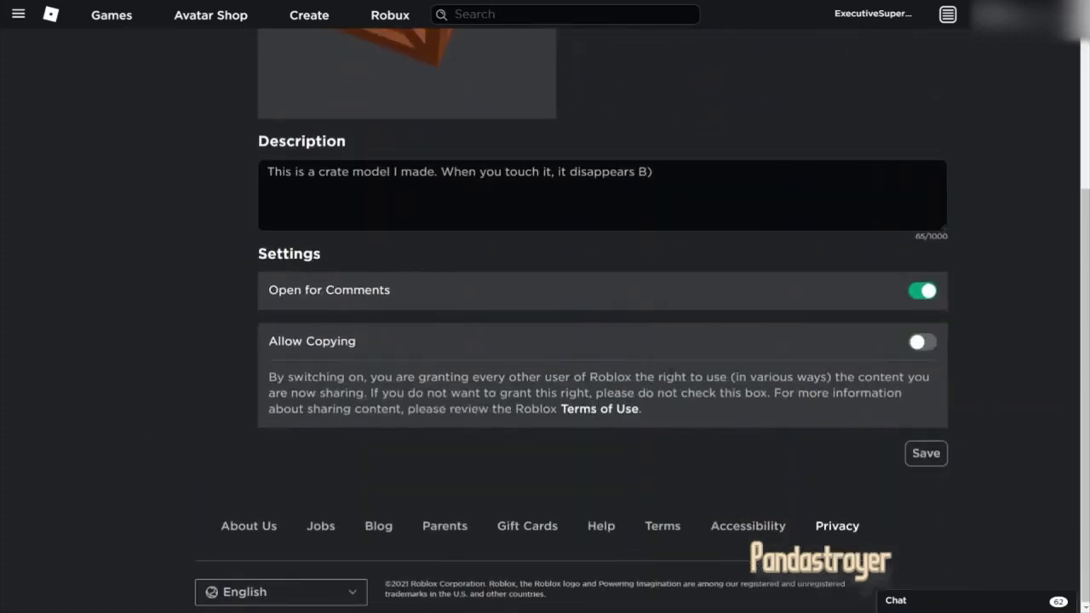
pyautogui.click(929, 349)
pyautogui.click(925, 348)
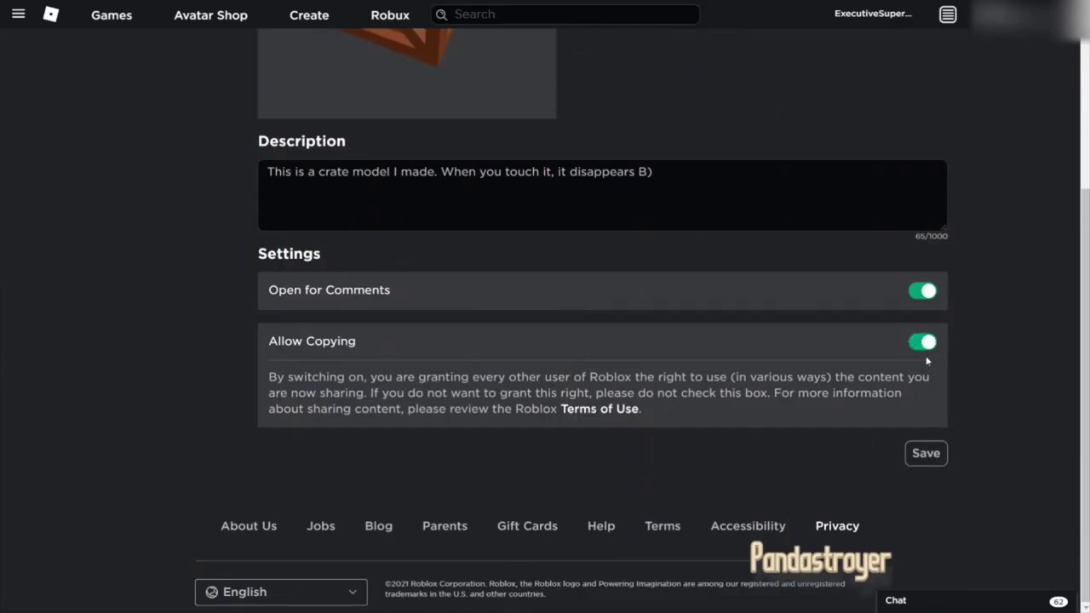
pyautogui.click(927, 453)
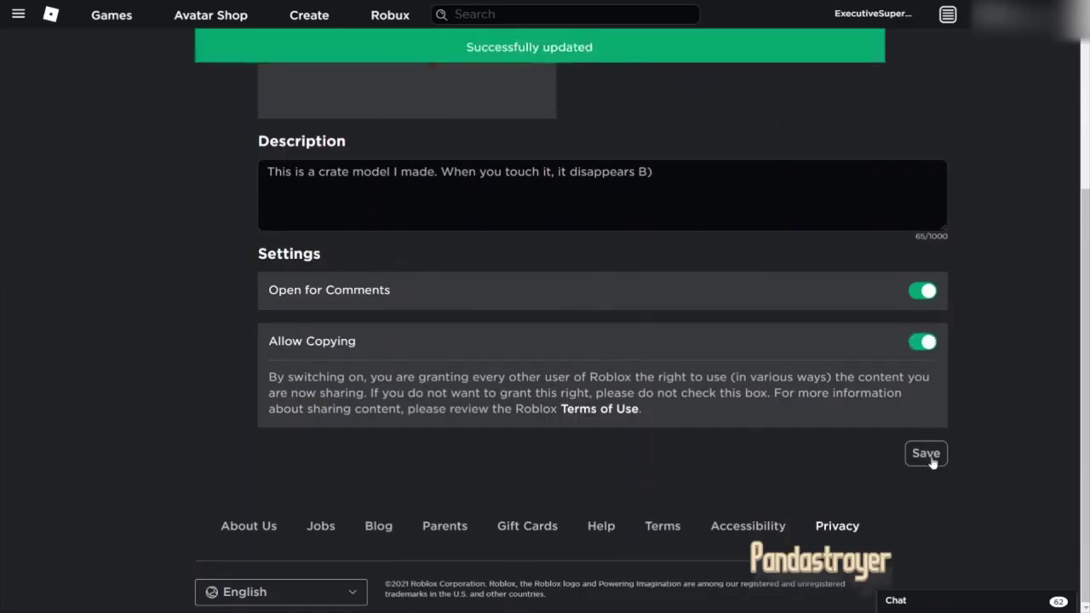
pyautogui.click(925, 346)
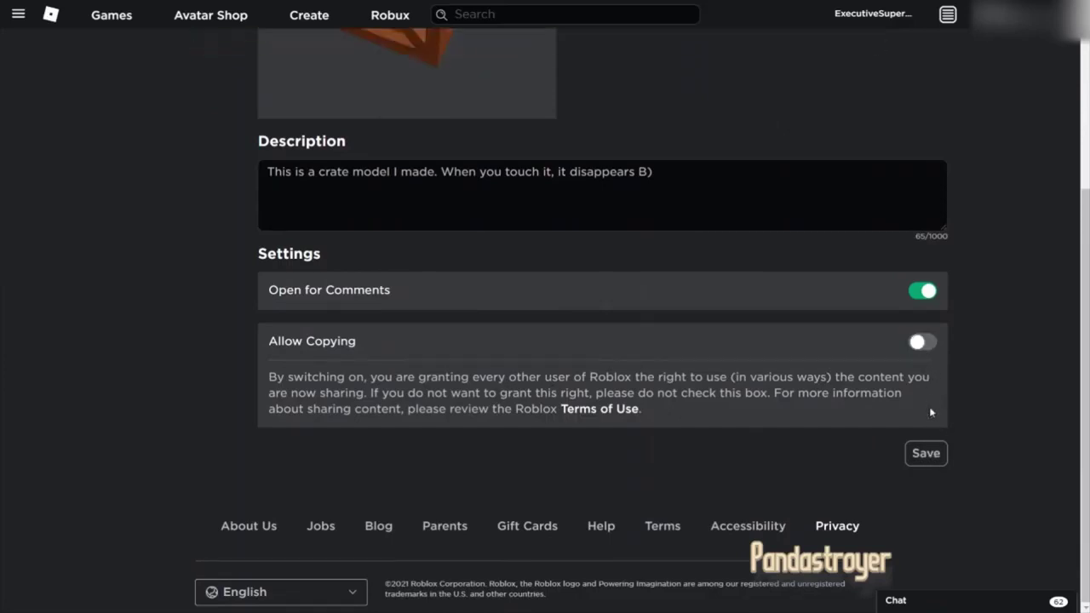
pyautogui.click(929, 456)
# - Confirm the Versions tab lists only version 1, then return to the General settings
pyautogui.scroll(3, 662, 485)
pyautogui.click(202, 128)
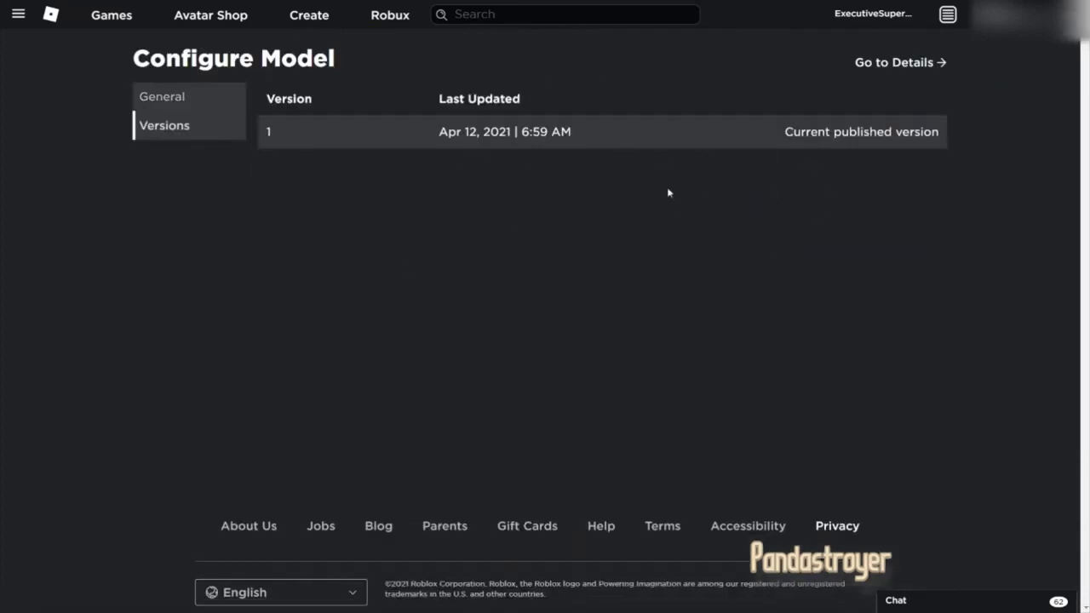
pyautogui.click(198, 107)
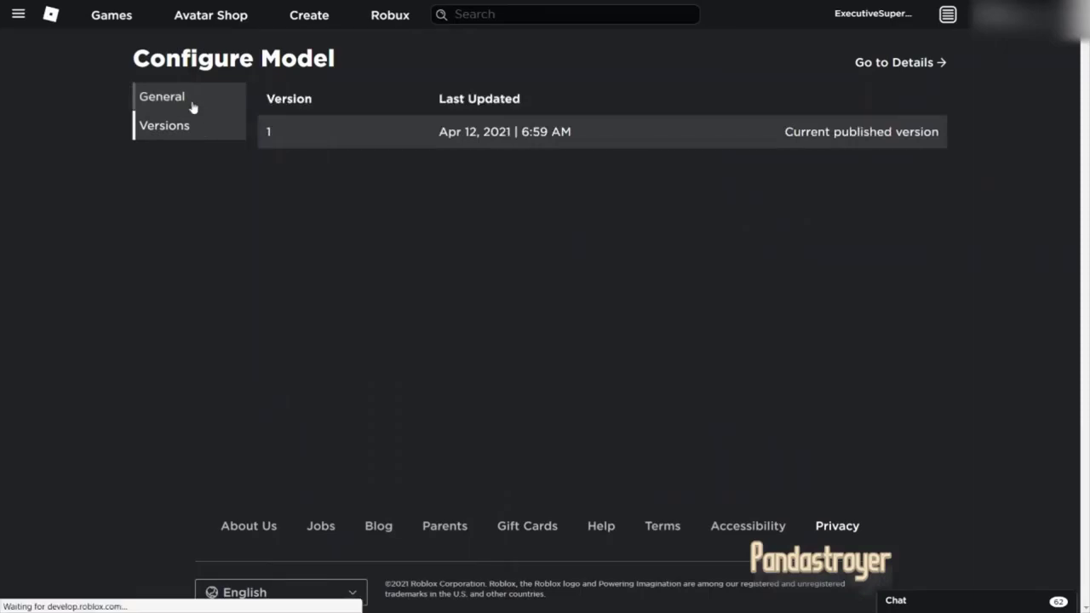
pyautogui.scroll(-2, 579, 298)
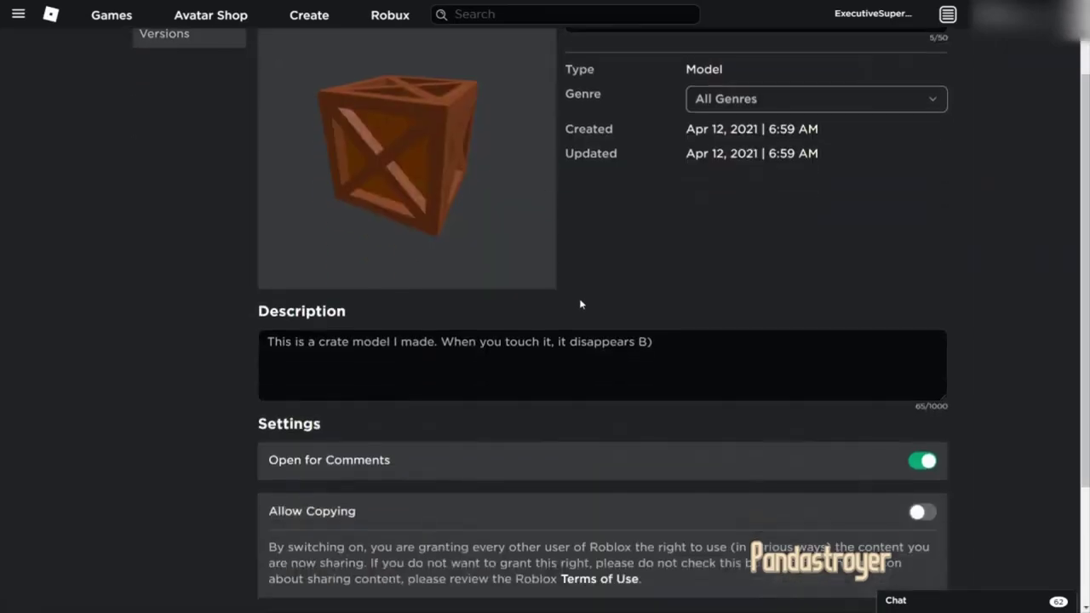
pyautogui.scroll(-2, 579, 301)
pyautogui.moveTo(654, 249); pyautogui.dragTo(603, 250)
pyautogui.click(674, 223)
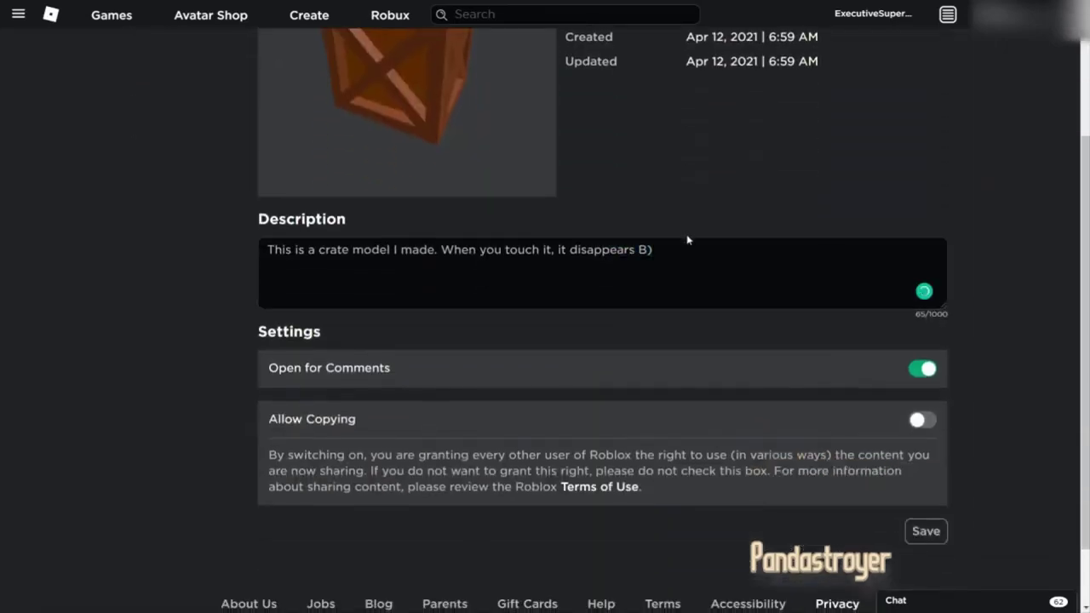
pyautogui.scroll(4, 686, 243)
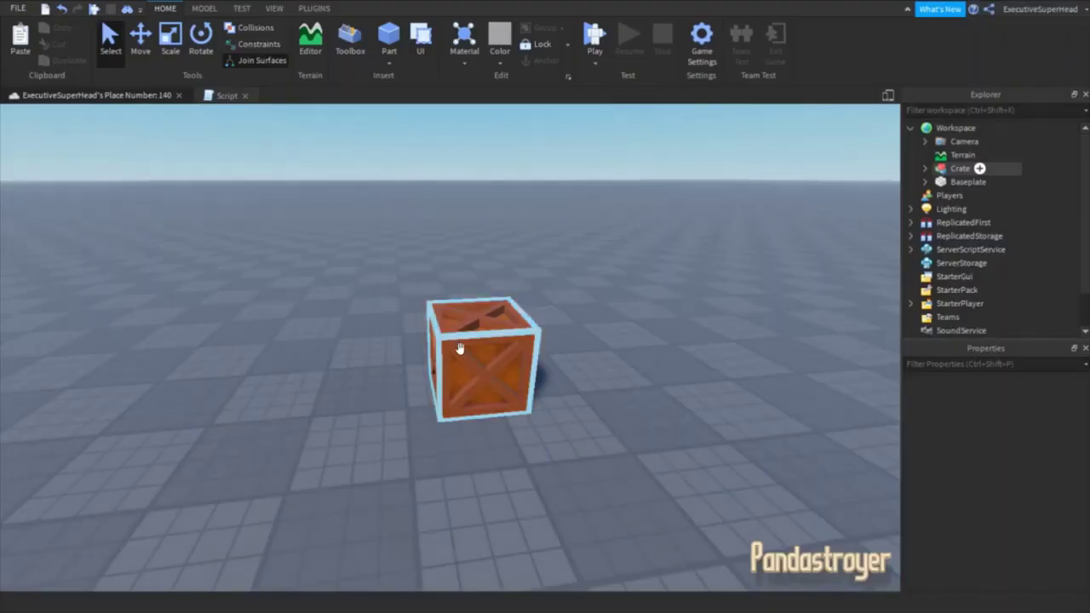
# - Insert the Crate from the Toolbox's My Creations > Models and place it beside the first crate
pyautogui.click(431, 271)
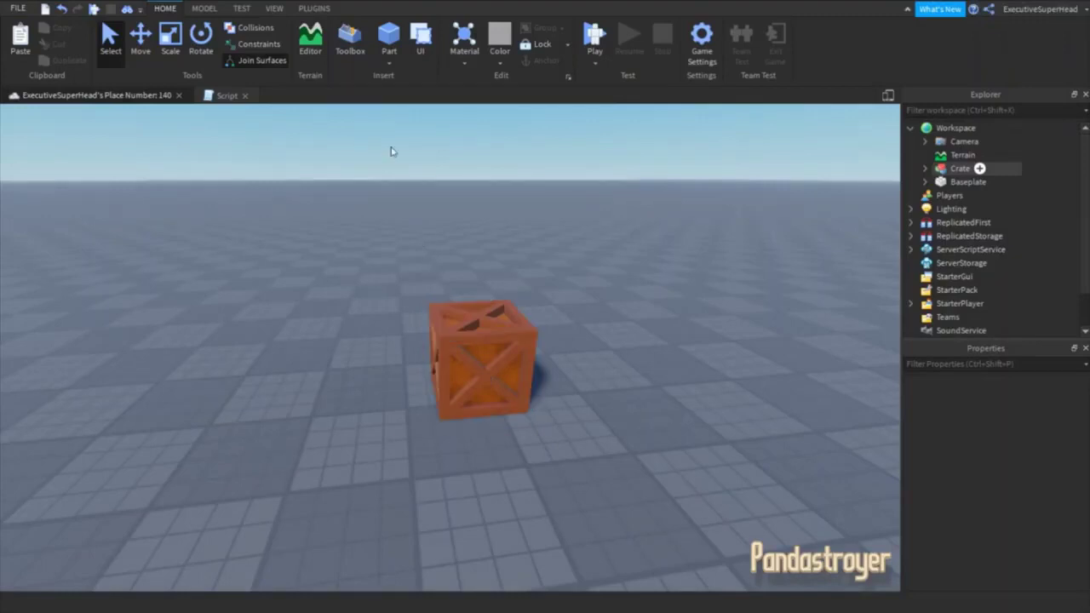
pyautogui.click(350, 42)
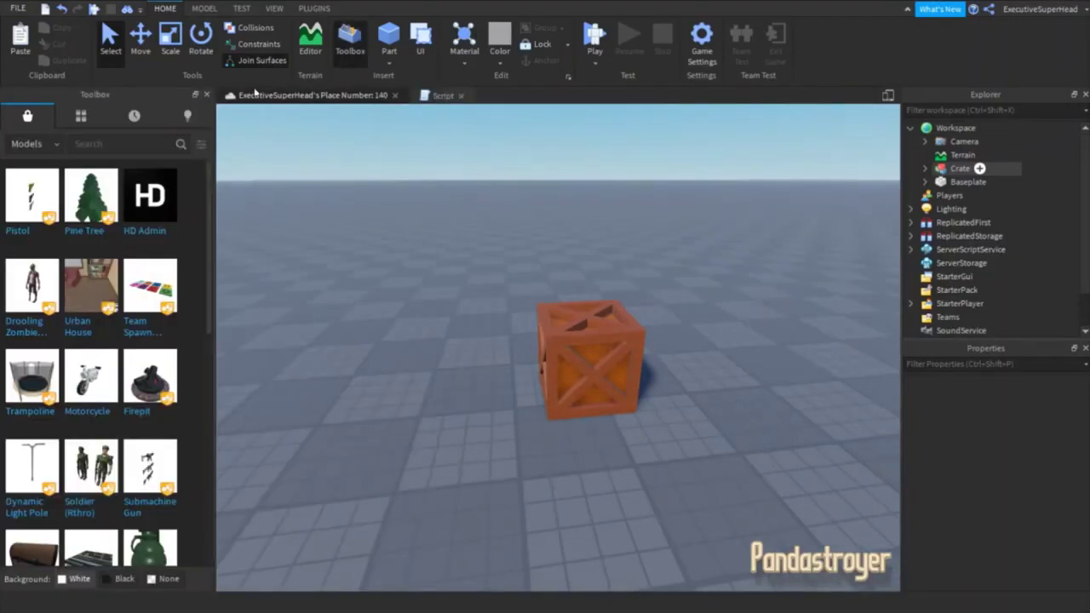
pyautogui.click(172, 119)
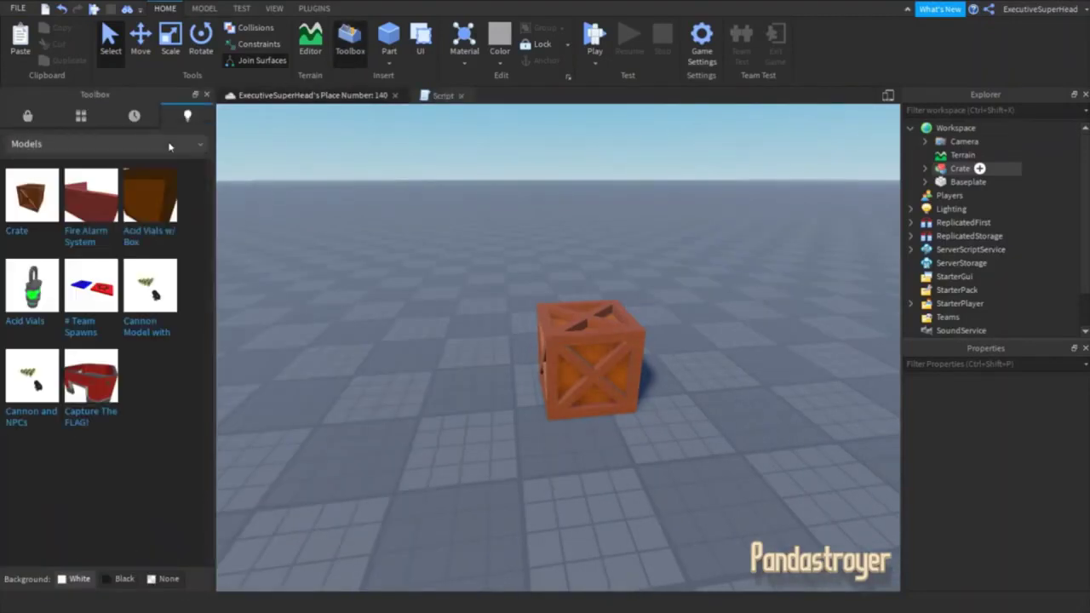
pyautogui.click(170, 147)
pyautogui.click(165, 182)
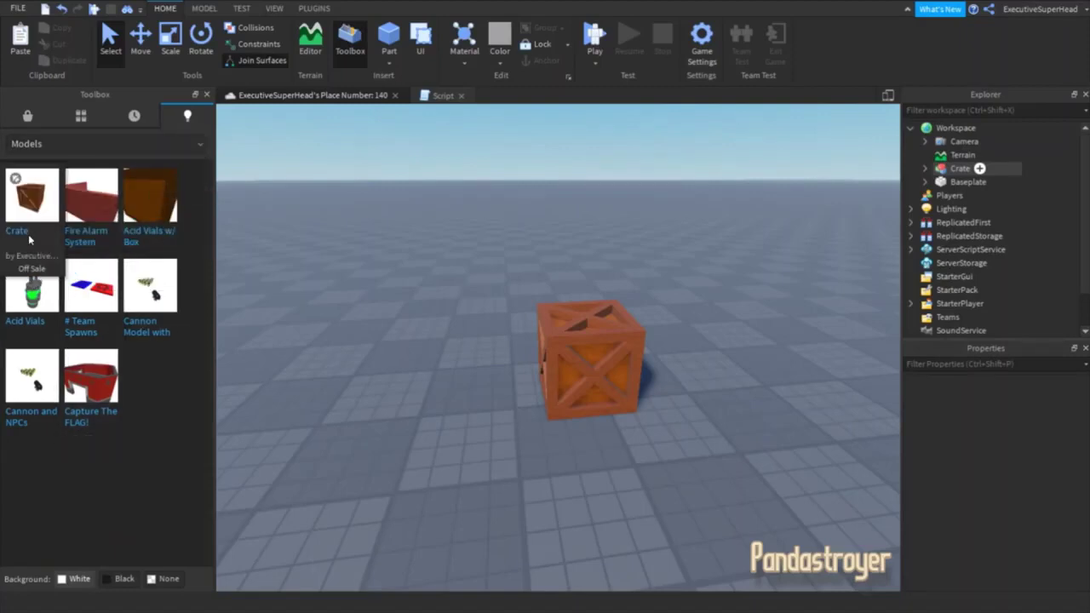
pyautogui.moveTo(32, 200)
pyautogui.click(19, 223)
pyautogui.moveTo(581, 329)
pyautogui.mouseDown()
pyautogui.moveTo(459, 543)
pyautogui.moveTo(462, 562)
pyautogui.mouseUp()
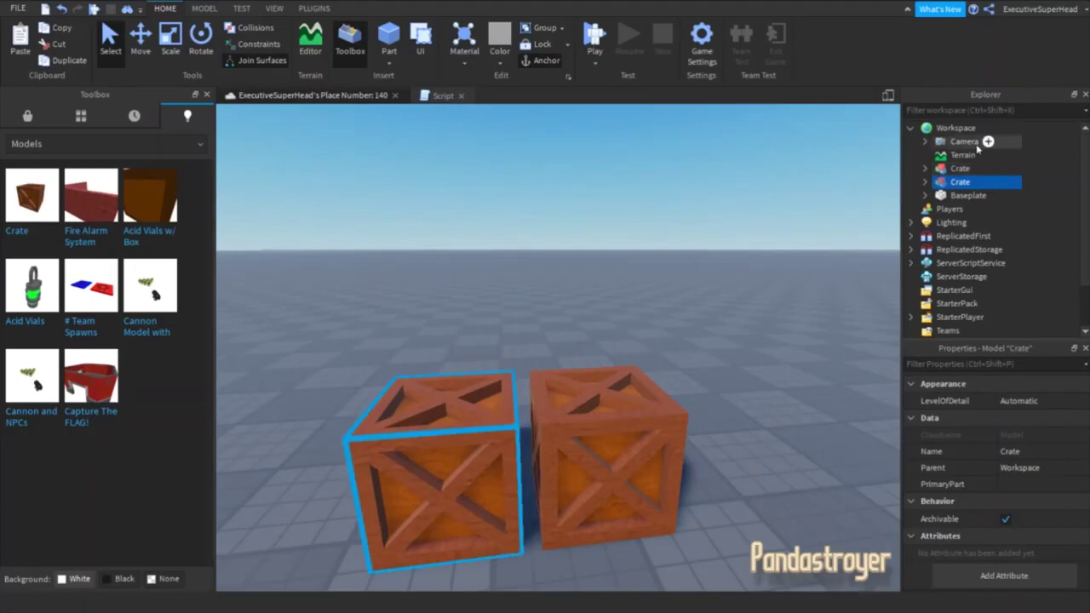
# - Expand both crates in Explorer to reveal their Sound, Script and welds
pyautogui.click(925, 181)
pyautogui.click(926, 168)
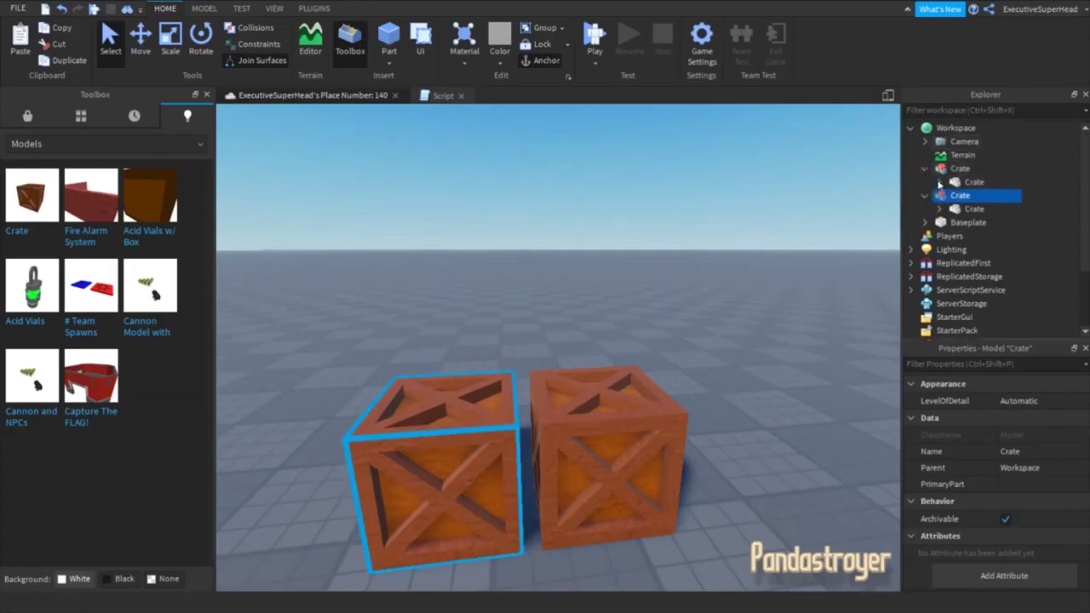
pyautogui.click(938, 182)
pyautogui.click(939, 250)
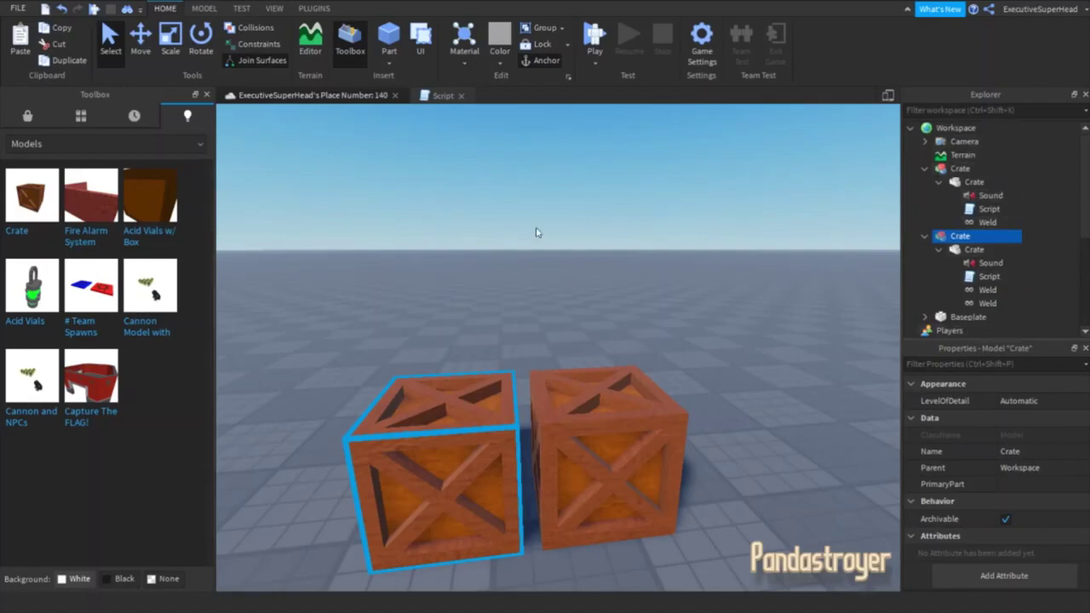
pyautogui.moveTo(536, 233); pyautogui.dragTo(532, 232, button='right')
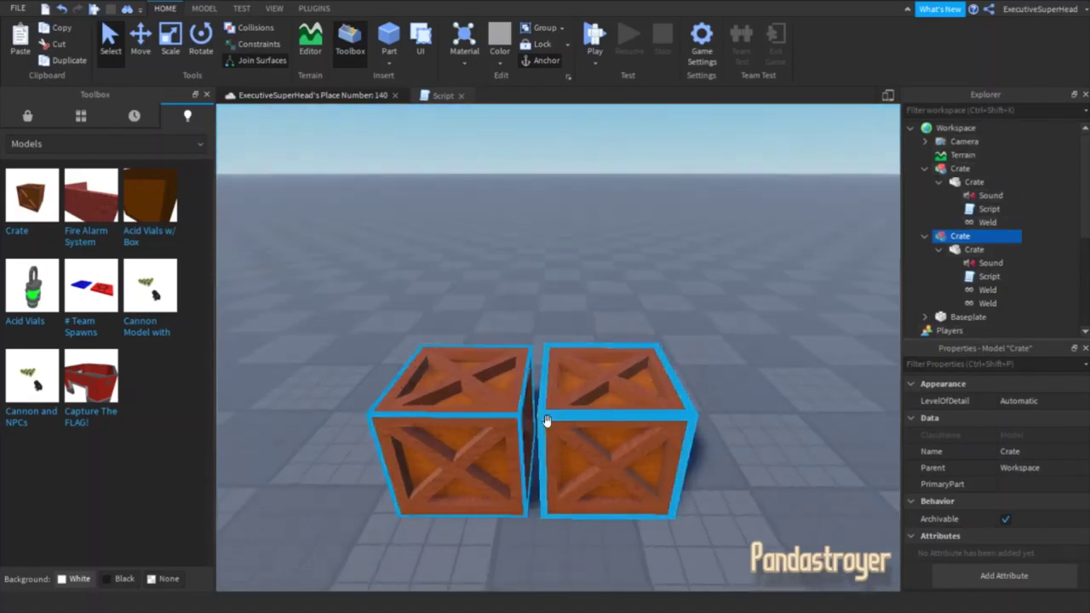
# - Drag a third Crate from My Creations onto the baseplate, settled behind the two crates
pyautogui.click(466, 278)
pyautogui.moveTo(465, 278); pyautogui.dragTo(455, 285, button='right')
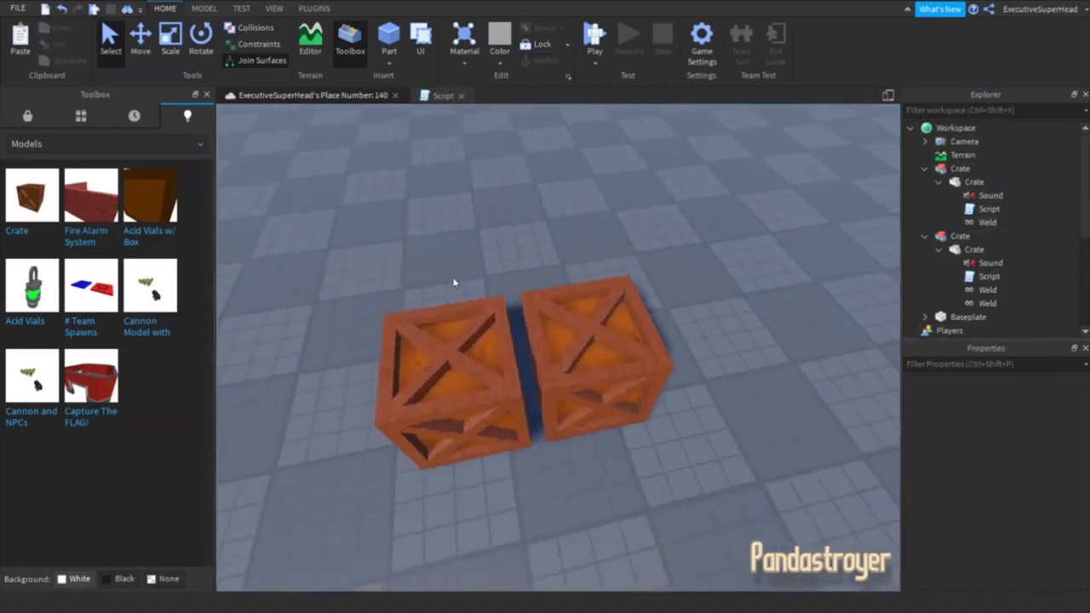
pyautogui.moveTo(34, 198); pyautogui.dragTo(602, 530)
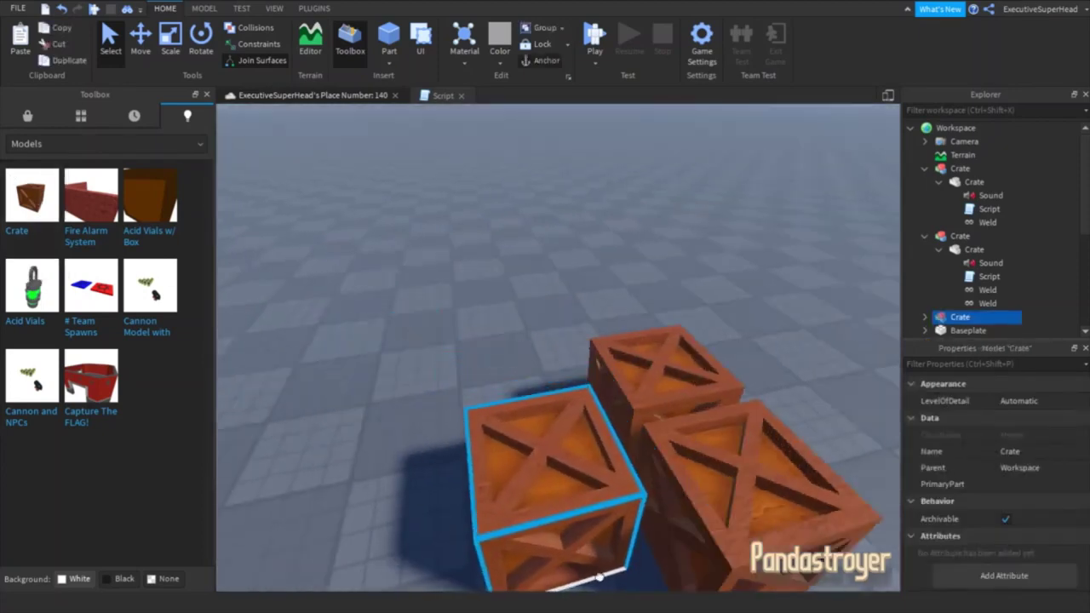
pyautogui.moveTo(602, 530); pyautogui.dragTo(604, 451)
pyautogui.moveTo(604, 451); pyautogui.dragTo(608, 462, button='right')
pyautogui.scroll(-2, 605, 451)
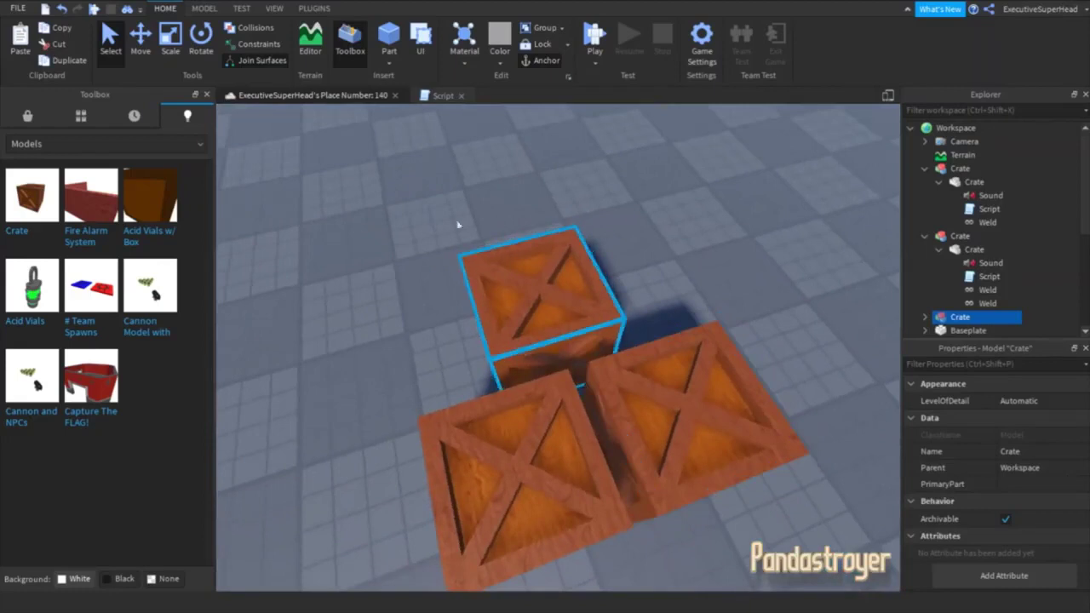
pyautogui.click(426, 202)
pyautogui.scroll(-3, 426, 202)
pyautogui.scroll(1, 545, 324)
pyautogui.click(545, 325)
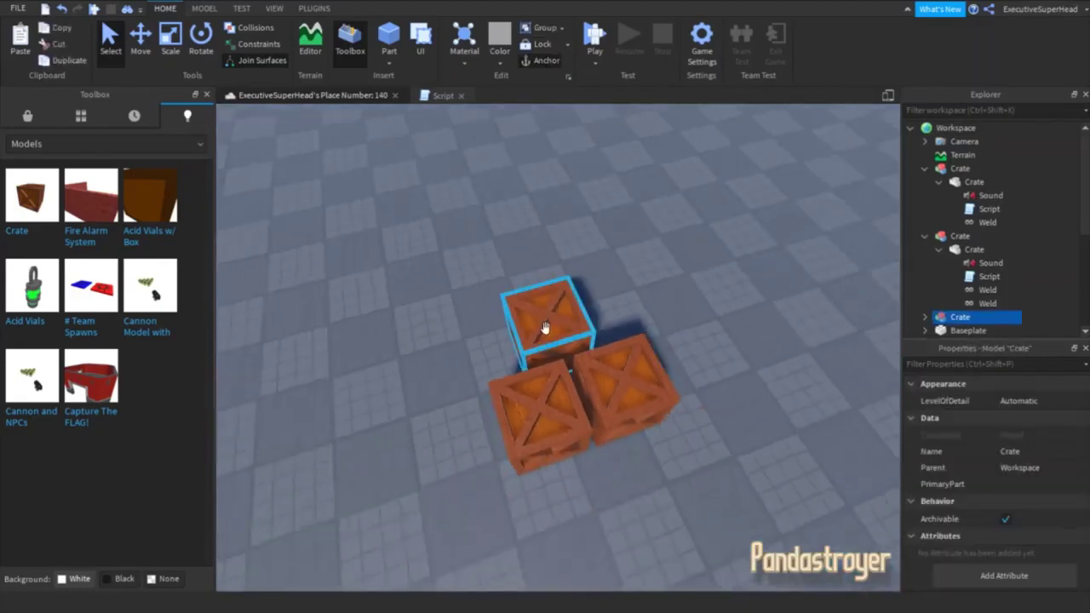